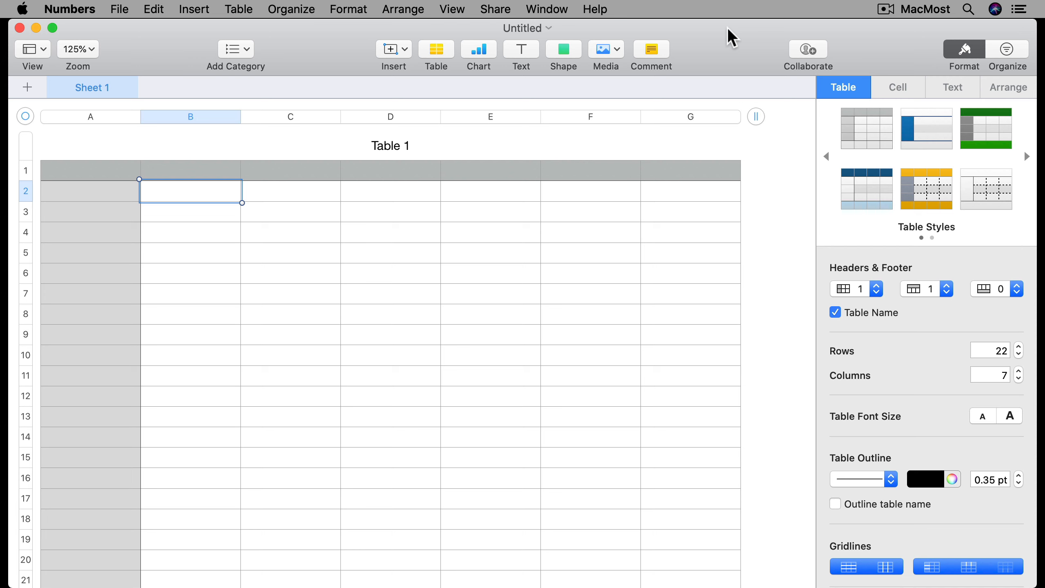
Enter 8 in cell B2 and 5 in cell C2.
{"action": "type", "text": "8"}
{"action": "key", "text": "Tab"}
{"action": "type", "text": "5"}
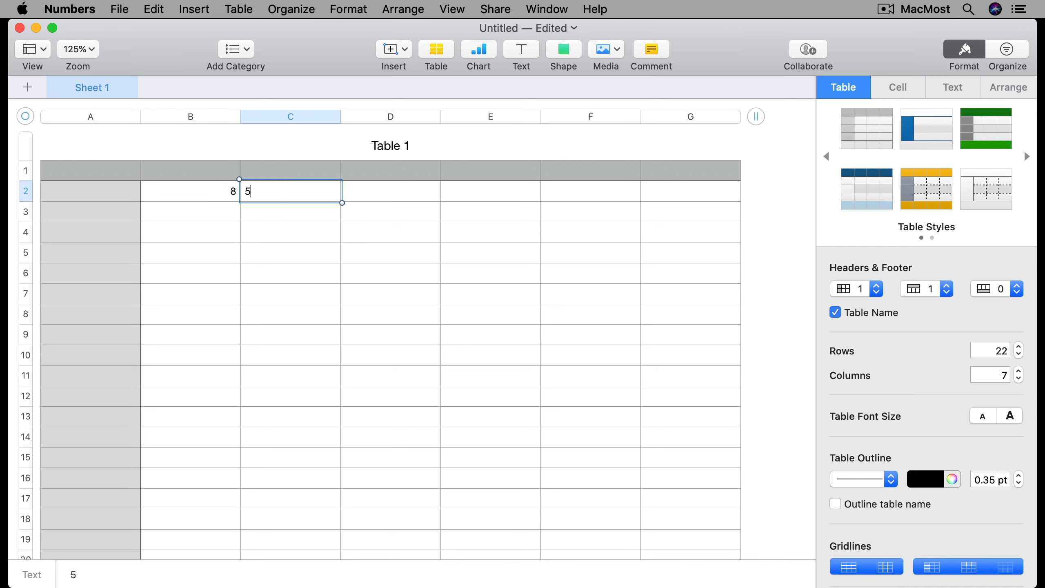
{"action": "key", "text": "Tab"}
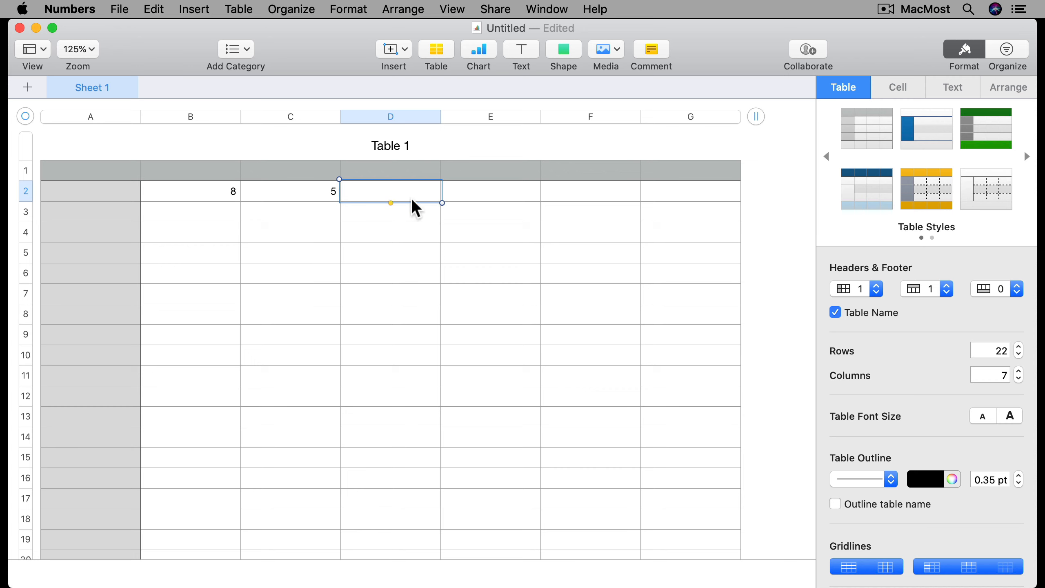
Start an IF formula in cell D2 with its argument placeholders, consulting the IF description among the Logical & Info functions.
{"action": "type", "text": "="}
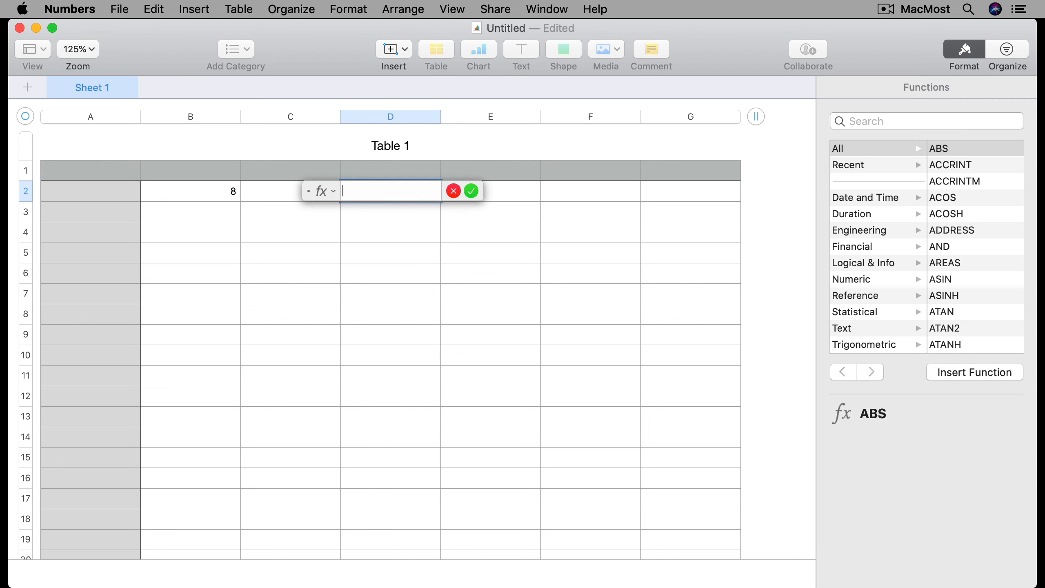
{"action": "type", "text": "IF"}
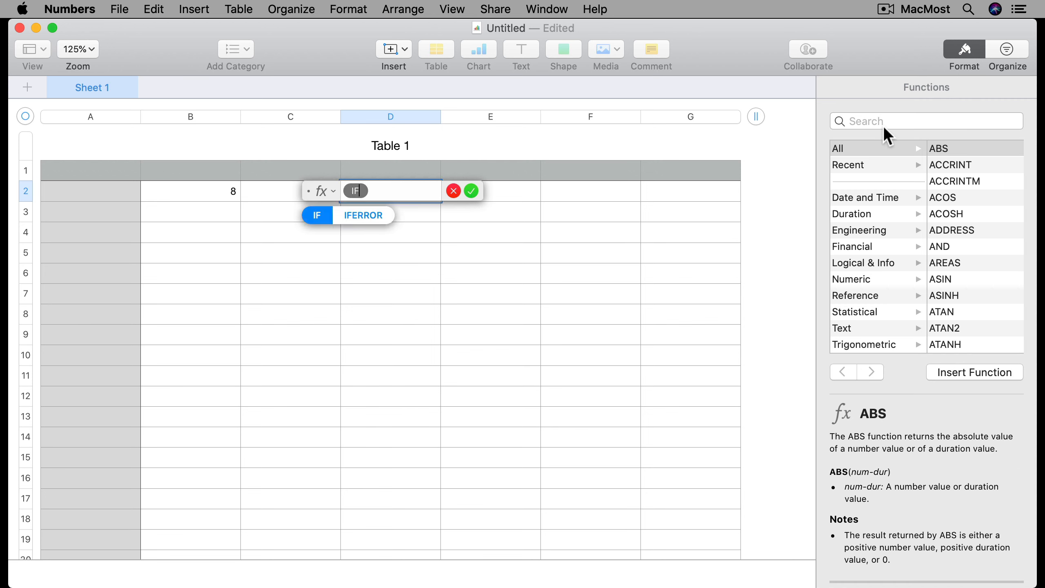
{"action": "left_click", "coordinate": [863, 262]}
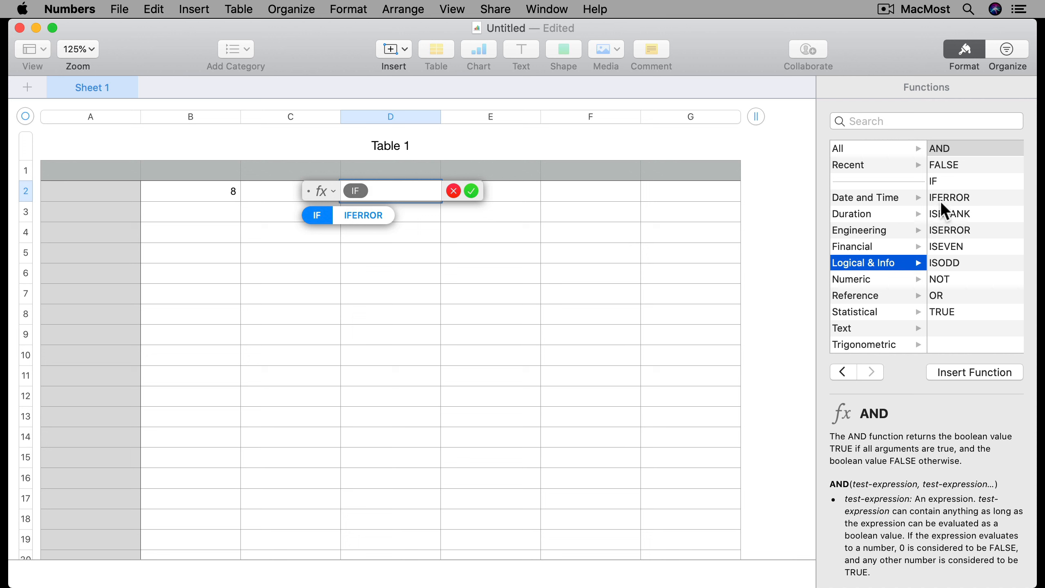
{"action": "left_click", "coordinate": [941, 181]}
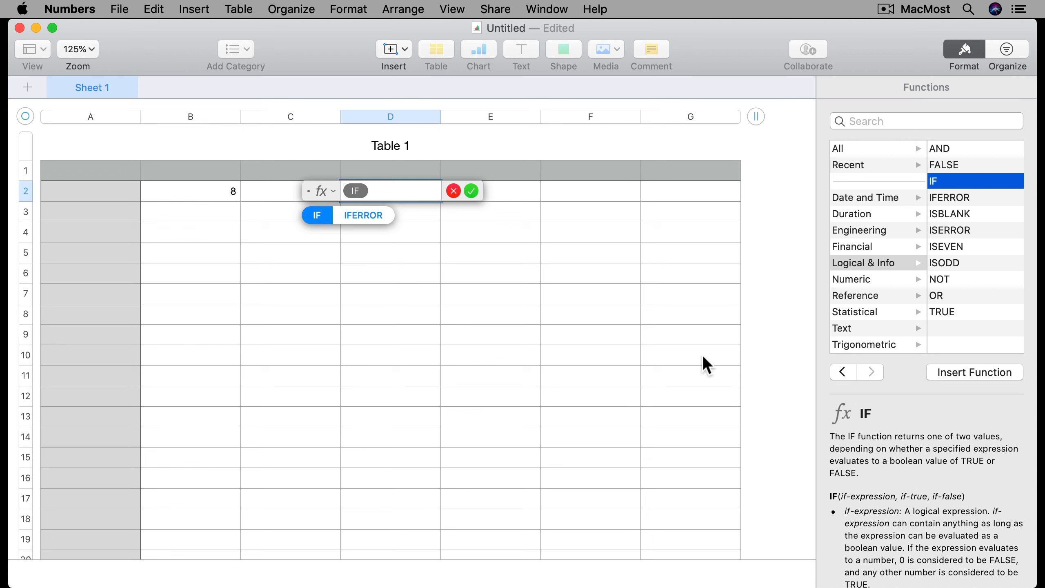
{"action": "left_click", "coordinate": [384, 188]}
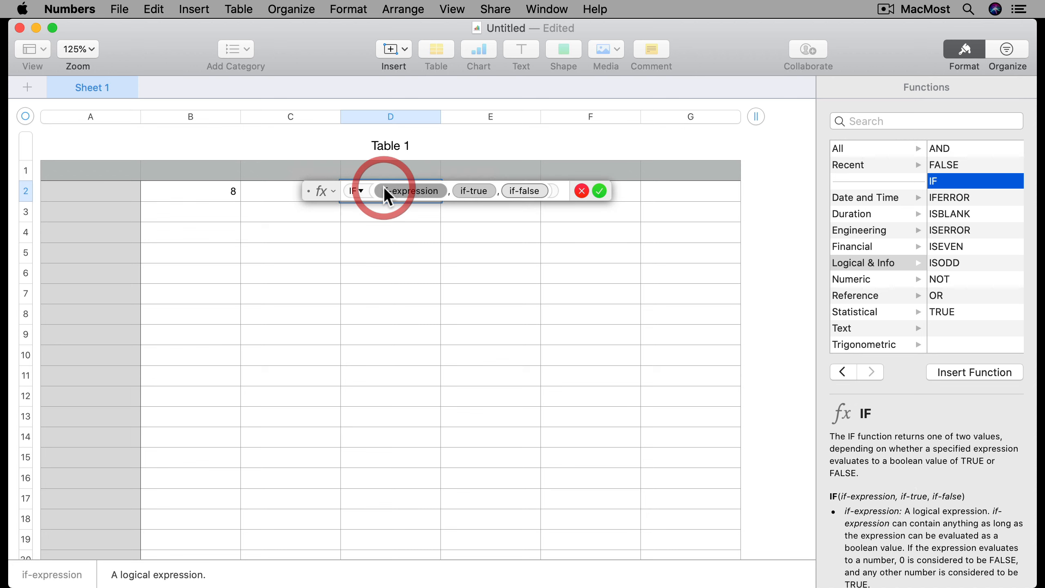
Set the condition of D2's IF formula to B2 > C2.
{"action": "left_click", "coordinate": [410, 192]}
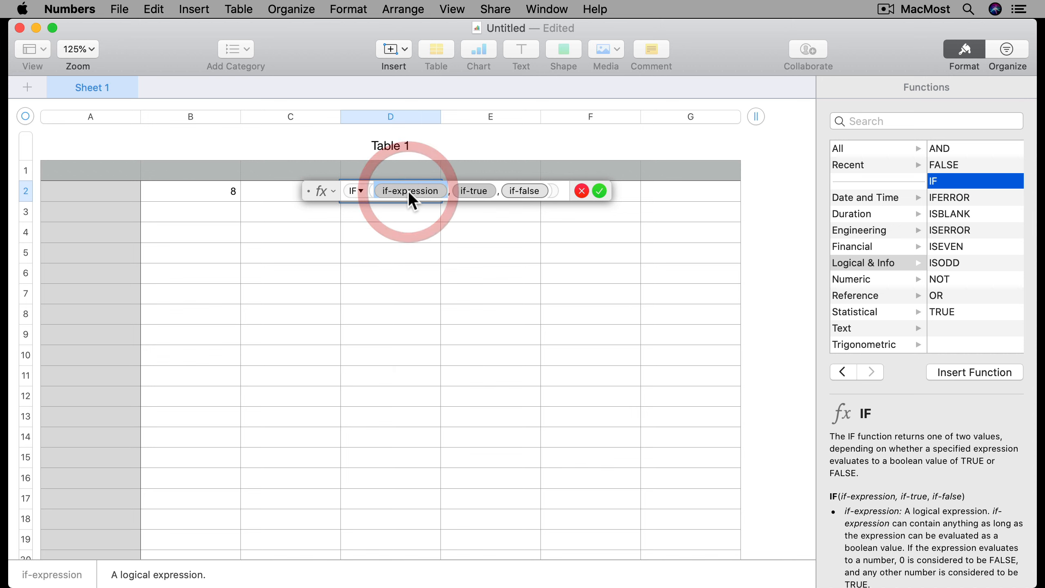
{"action": "left_click", "coordinate": [197, 190]}
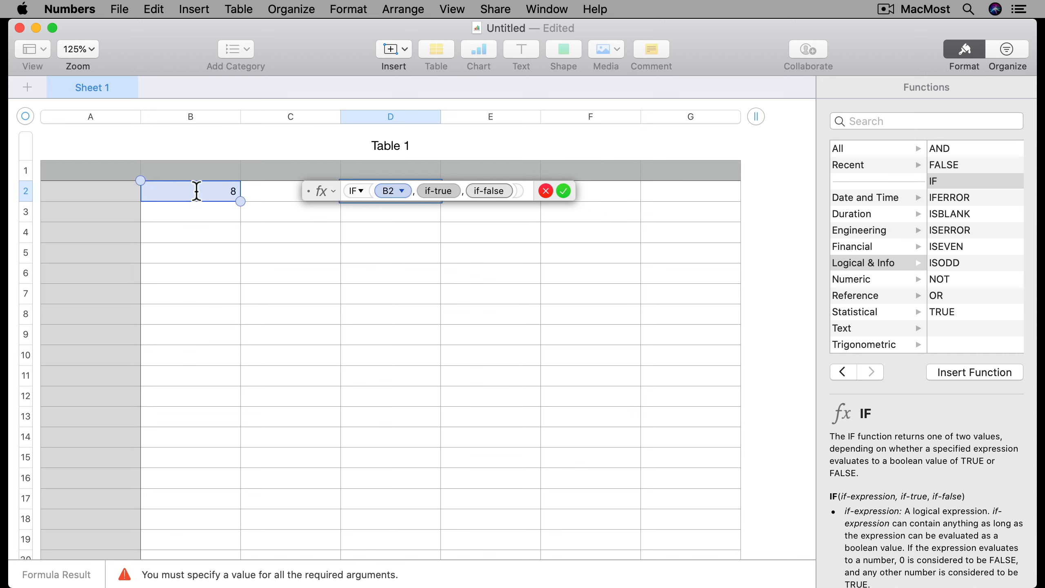
{"action": "type", "text": ">"}
{"action": "left_click", "coordinate": [267, 193]}
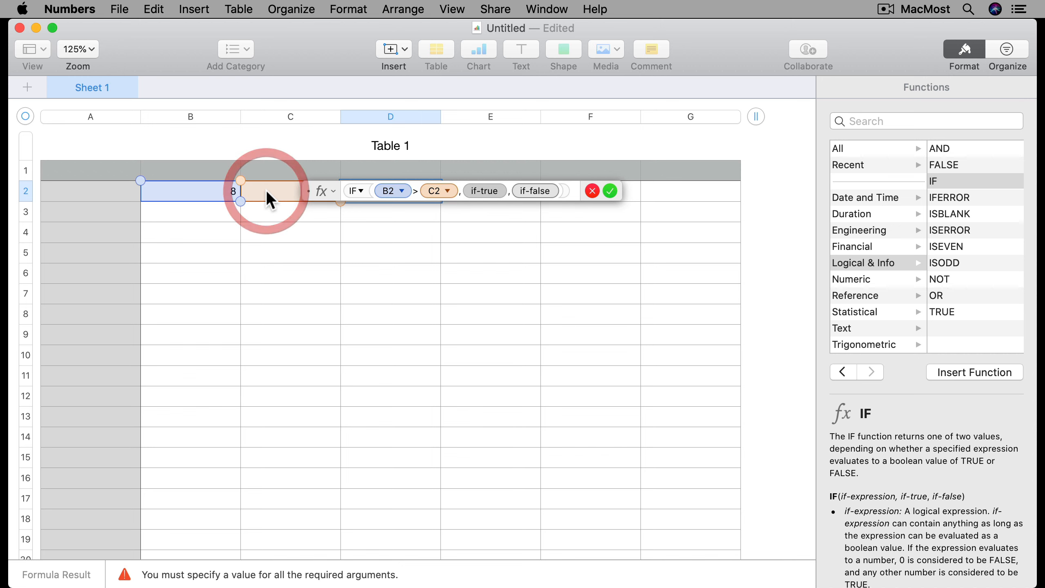
Complete the IF formula in D2 with "yep" as the true value and "nope" as the false value.
{"action": "left_click", "coordinate": [480, 193]}
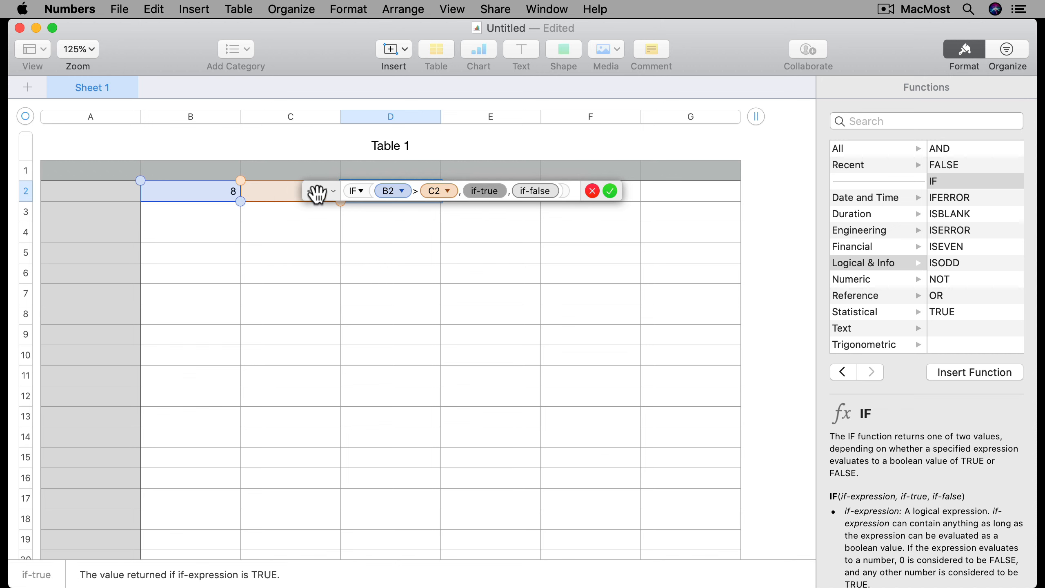
{"action": "left_click_drag", "start_coordinate": [315, 192], "coordinate": [316, 241]}
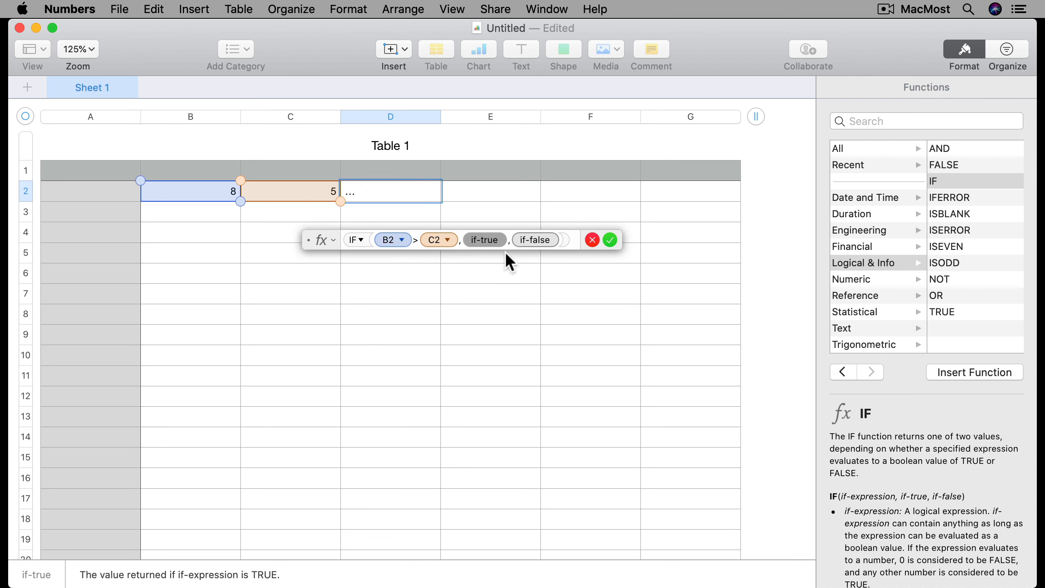
{"action": "type", "text": "\"yep\""}
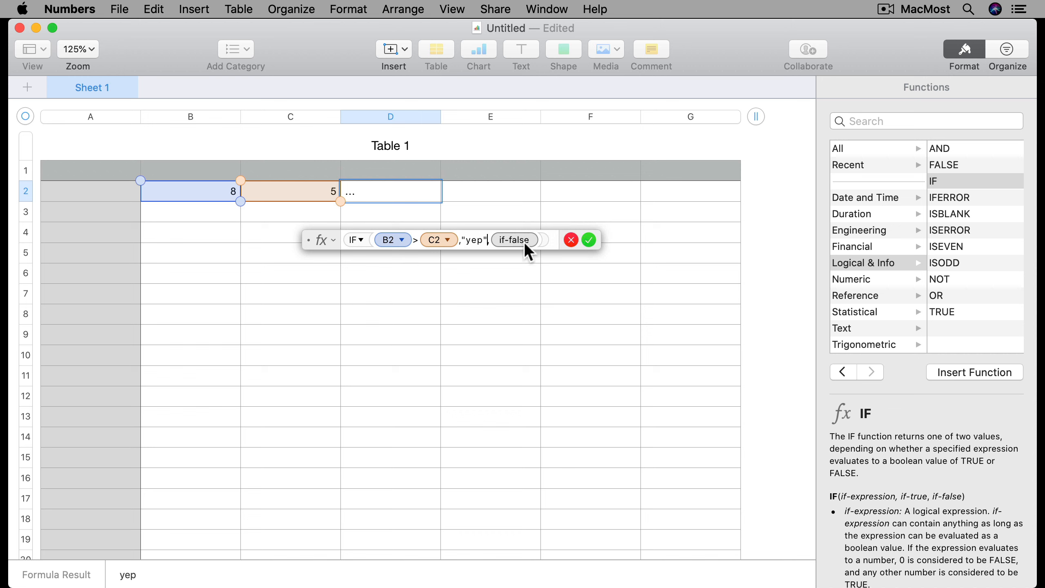
{"action": "left_click", "coordinate": [523, 241]}
{"action": "type", "text": "\"nope\""}
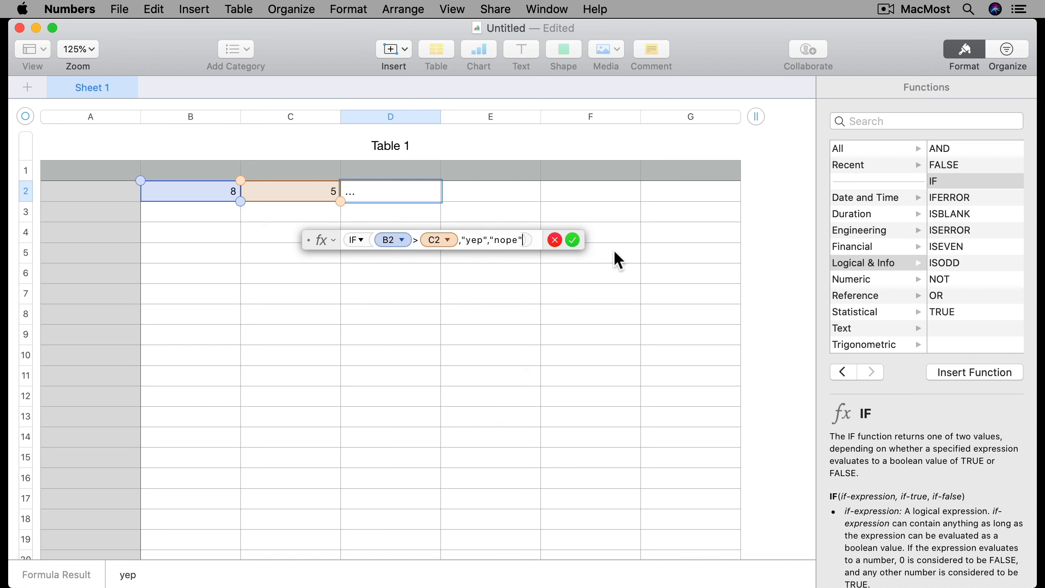
{"action": "left_click", "coordinate": [575, 240]}
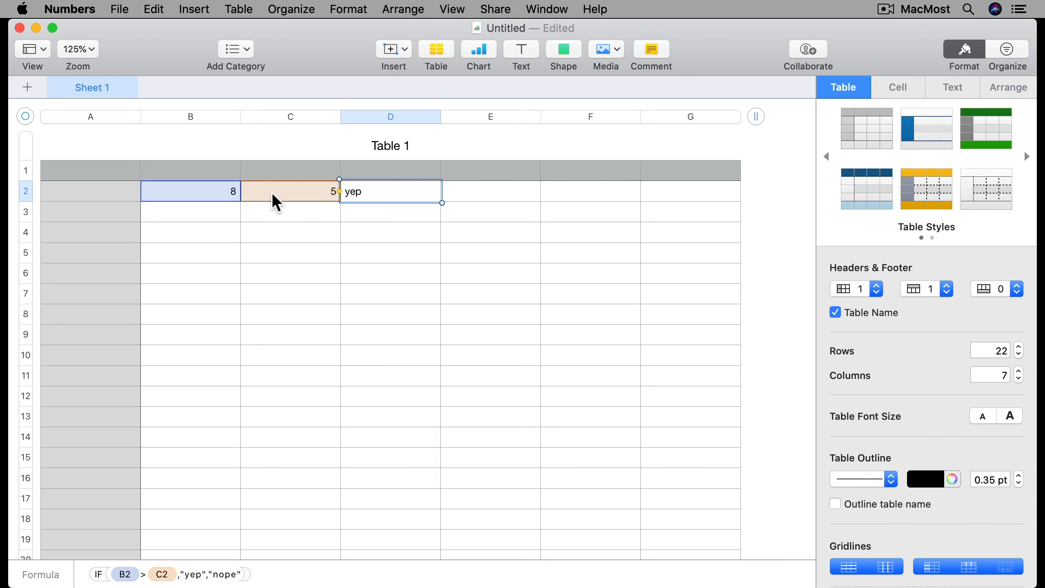
Copy cells B2 to D2 into rows 3 through 13 and check the copied formula in D3.
{"action": "left_click", "coordinate": [200, 192]}
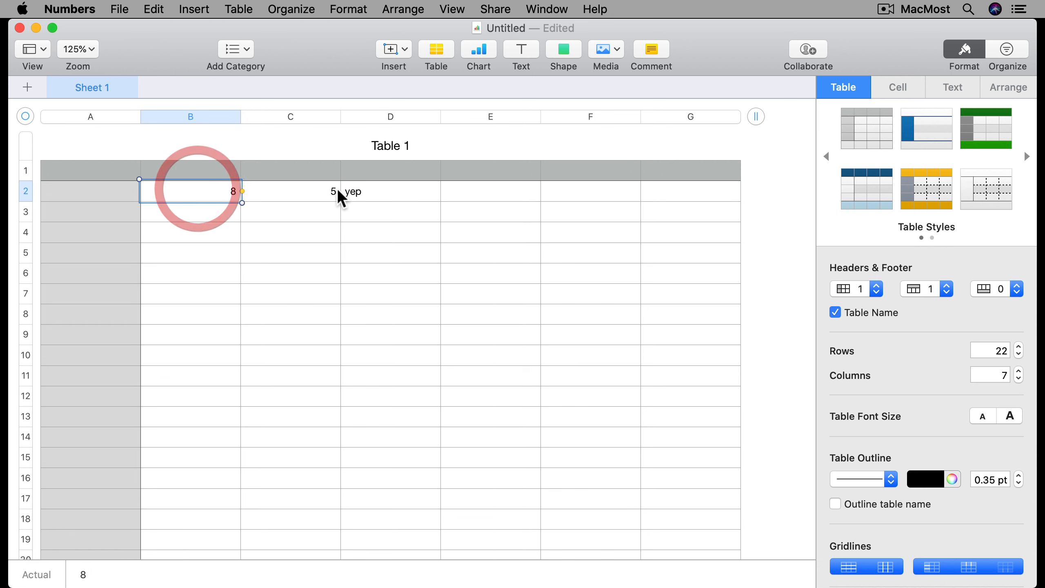
{"action": "left_click", "coordinate": [355, 196], "text": "shift"}
{"action": "left_click", "coordinate": [223, 216]}
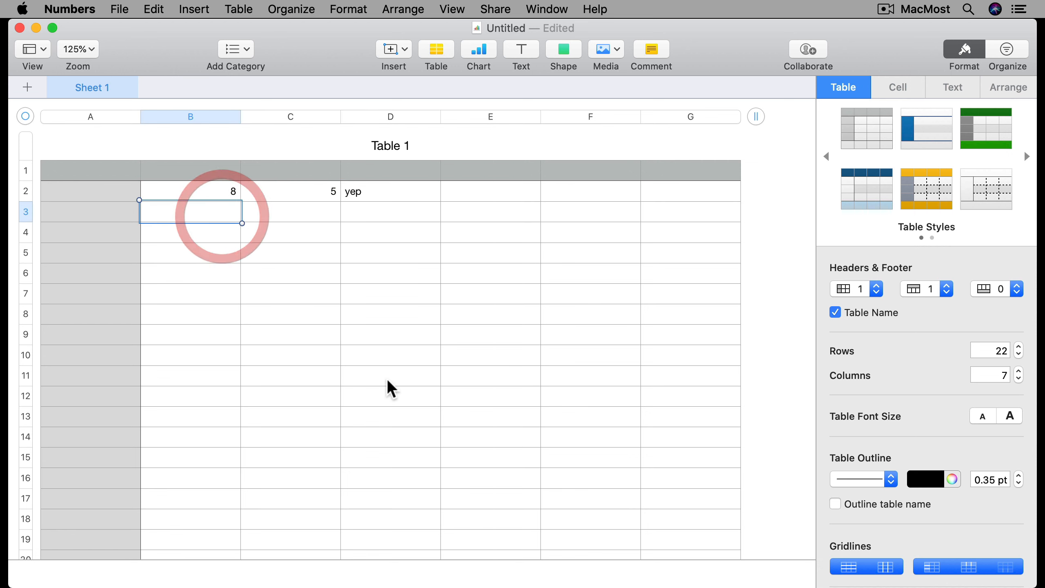
{"action": "left_click", "coordinate": [375, 407], "text": "shift"}
{"action": "key", "text": "super+v"}
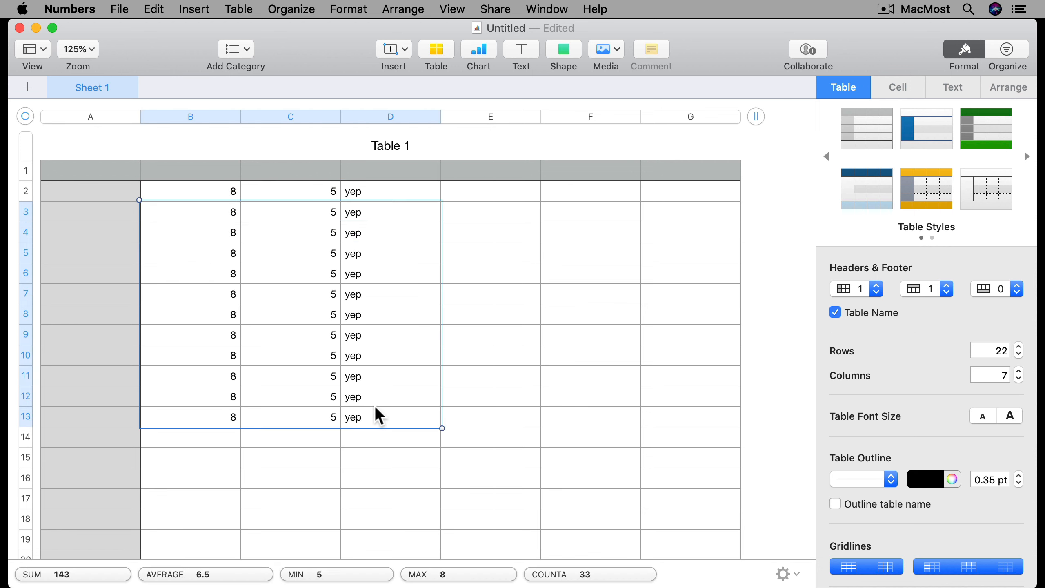
{"action": "left_click", "coordinate": [215, 210]}
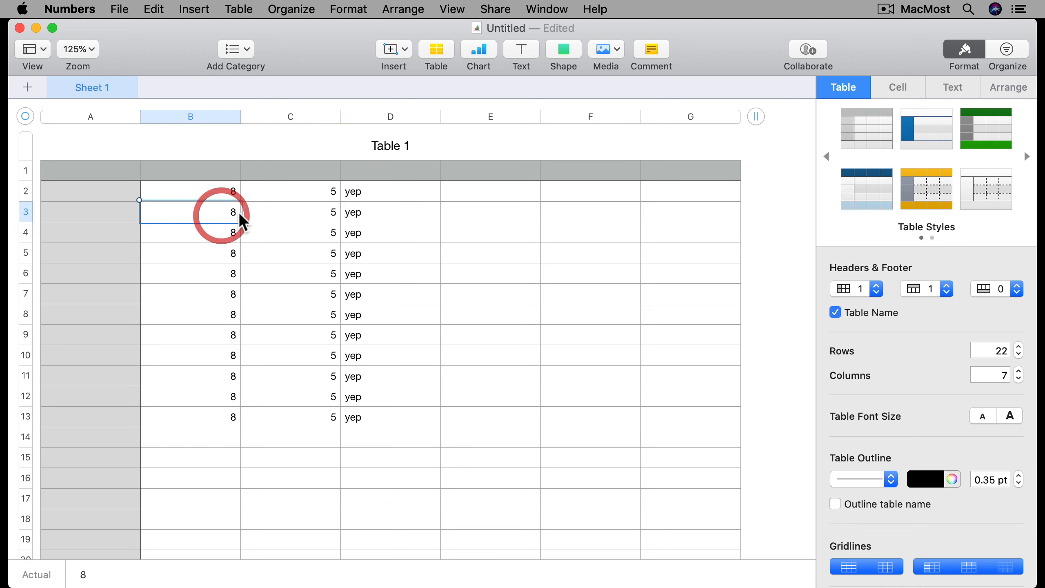
{"action": "left_click", "coordinate": [273, 216]}
{"action": "double_click", "coordinate": [362, 215]}
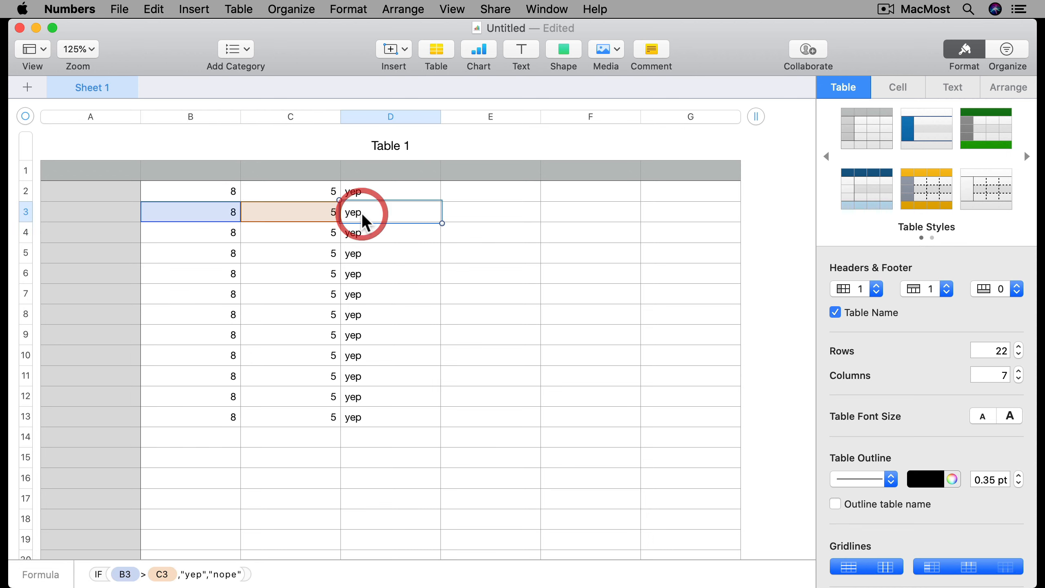
Set cell C5 to 12 and inspect the IF formula in D5 without changing it.
{"action": "left_click", "coordinate": [305, 254]}
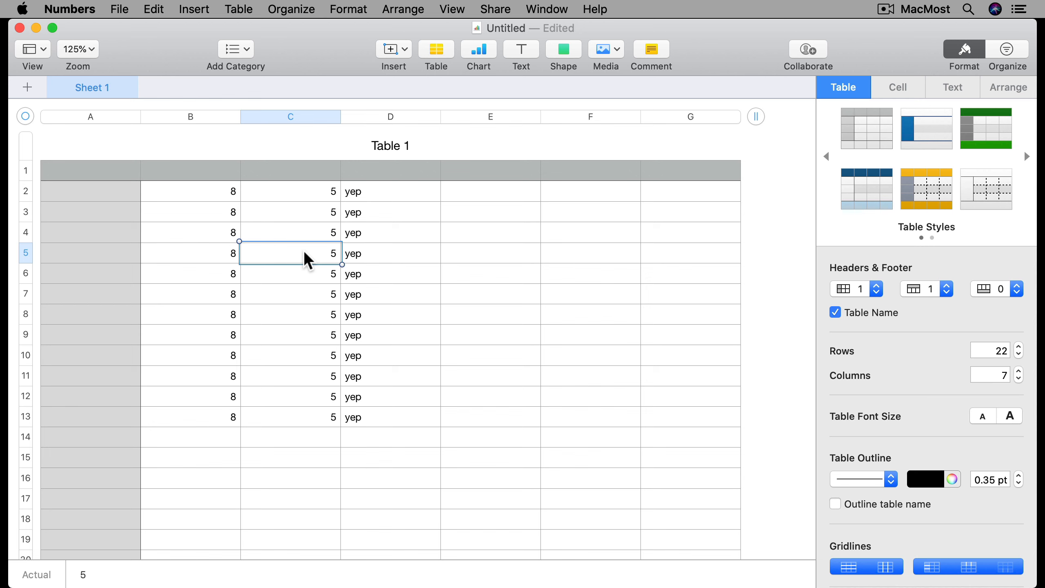
{"action": "type", "text": "12"}
{"action": "key", "text": "Return"}
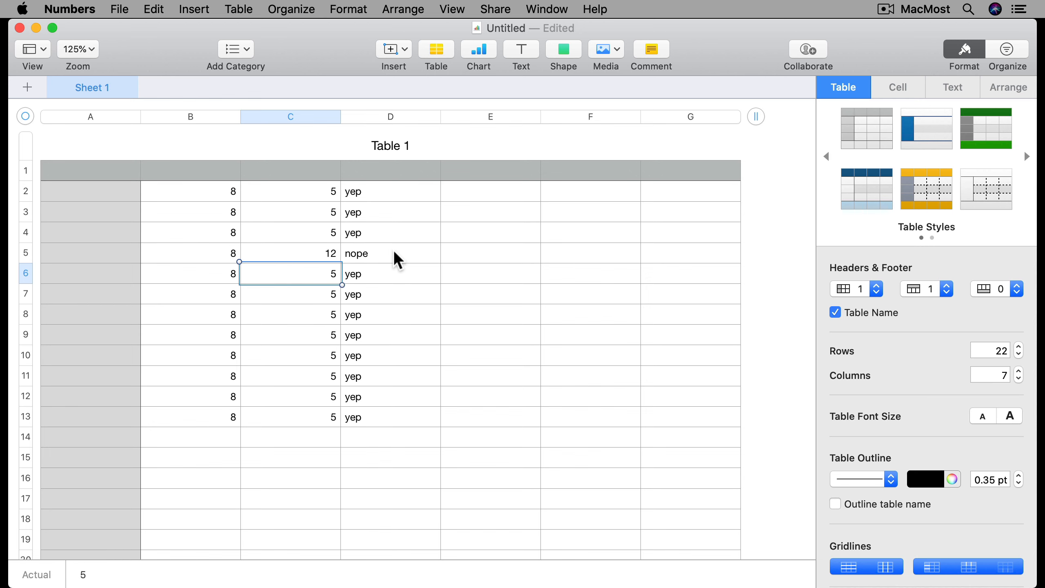
{"action": "left_click", "coordinate": [369, 255]}
{"action": "double_click", "coordinate": [373, 250]}
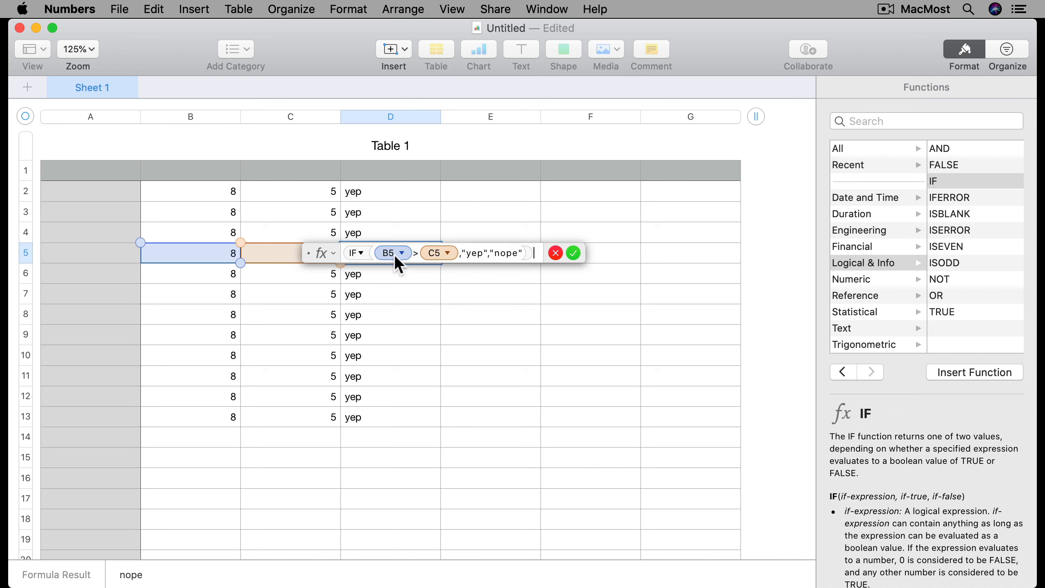
{"action": "double_click", "coordinate": [503, 253]}
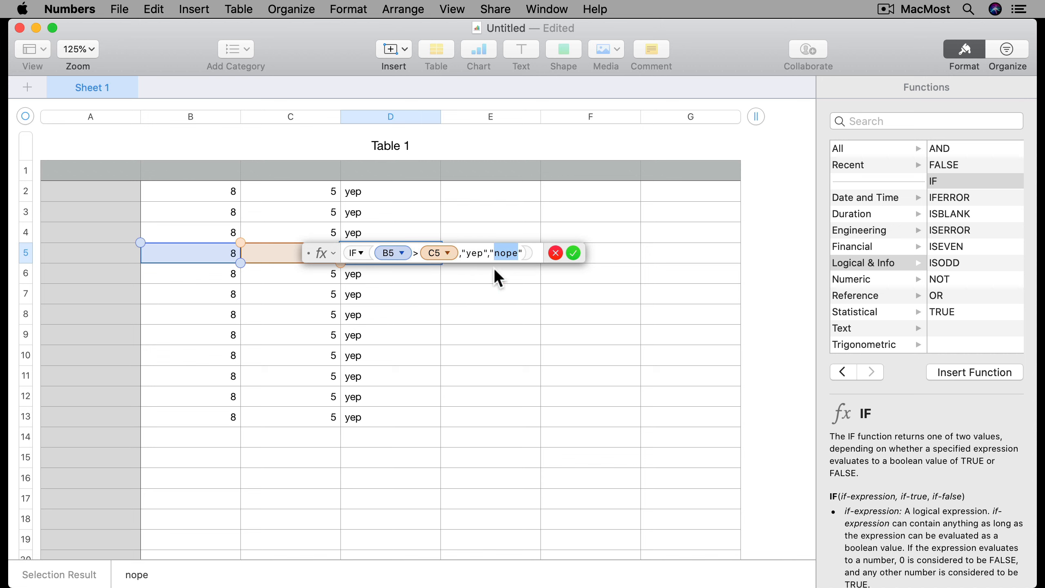
{"action": "left_click", "coordinate": [575, 254]}
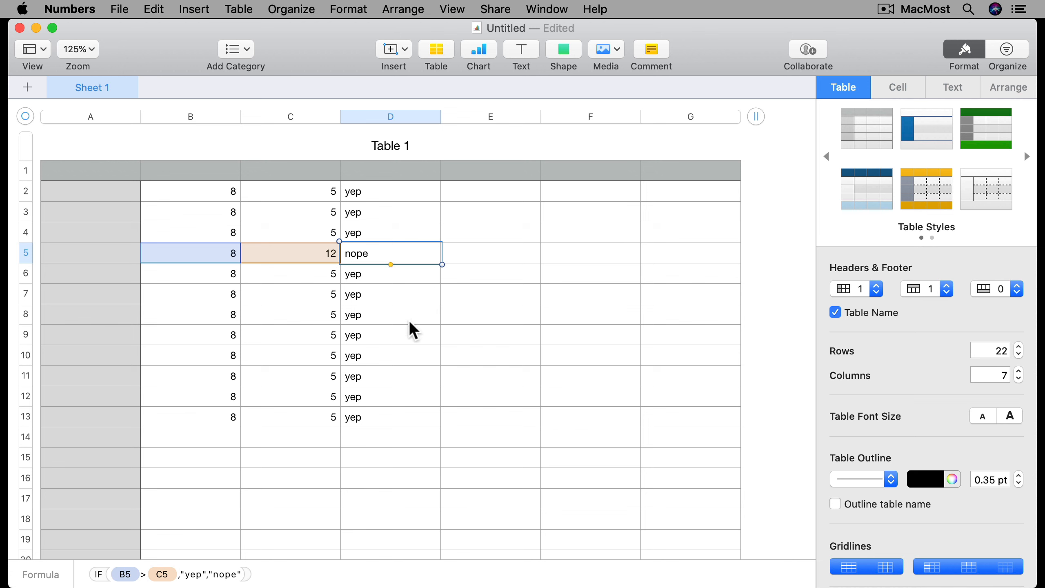
Open the IF formula in cell D9 for editing.
{"action": "left_click", "coordinate": [371, 344]}
{"action": "left_click", "coordinate": [367, 337]}
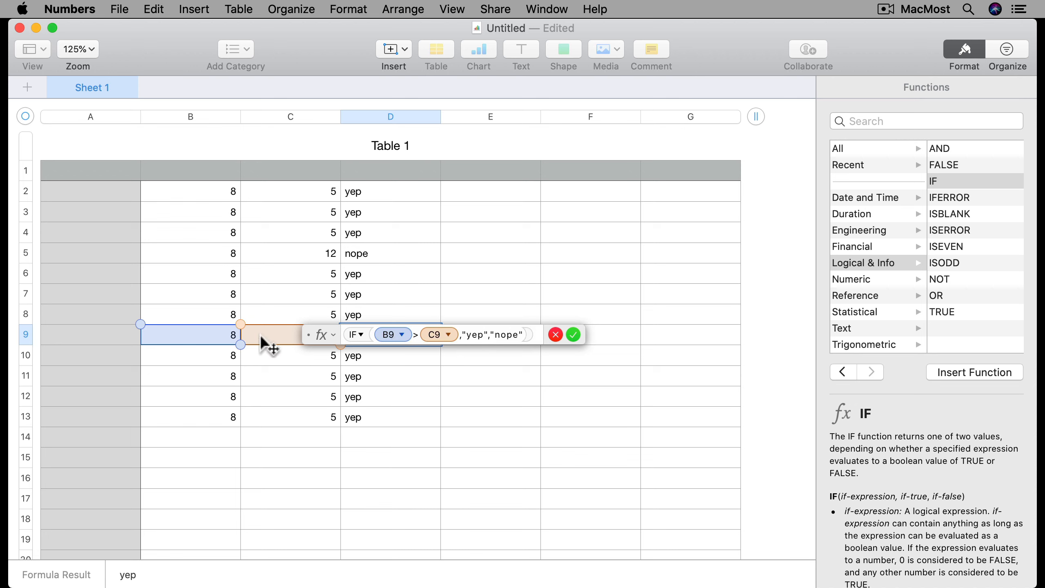
{"action": "type", "text": "+"}
{"action": "left_click", "coordinate": [214, 336]}
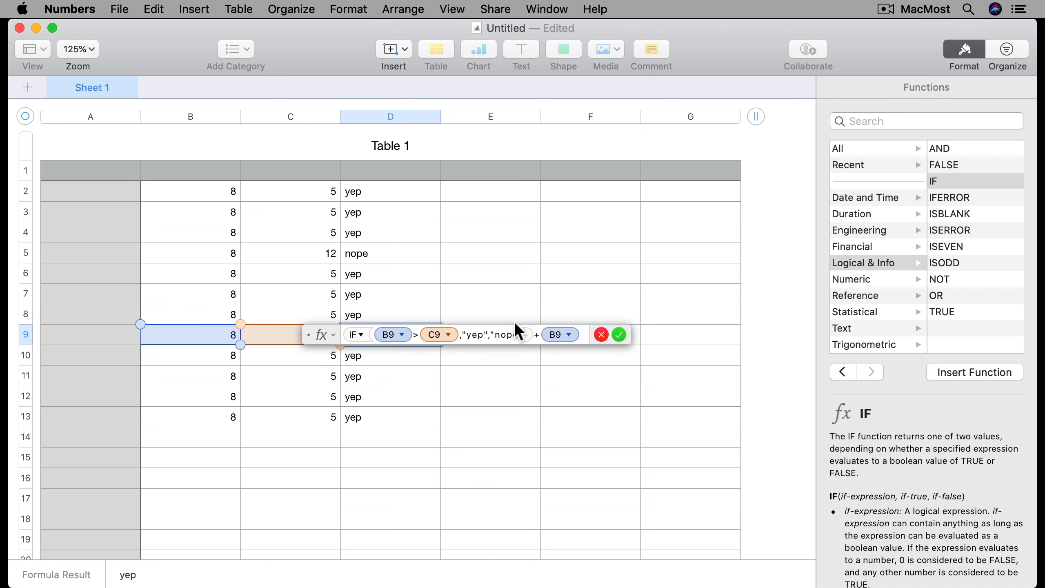
{"action": "key", "text": "BackSpace"}
{"action": "key", "text": "BackSpace"}
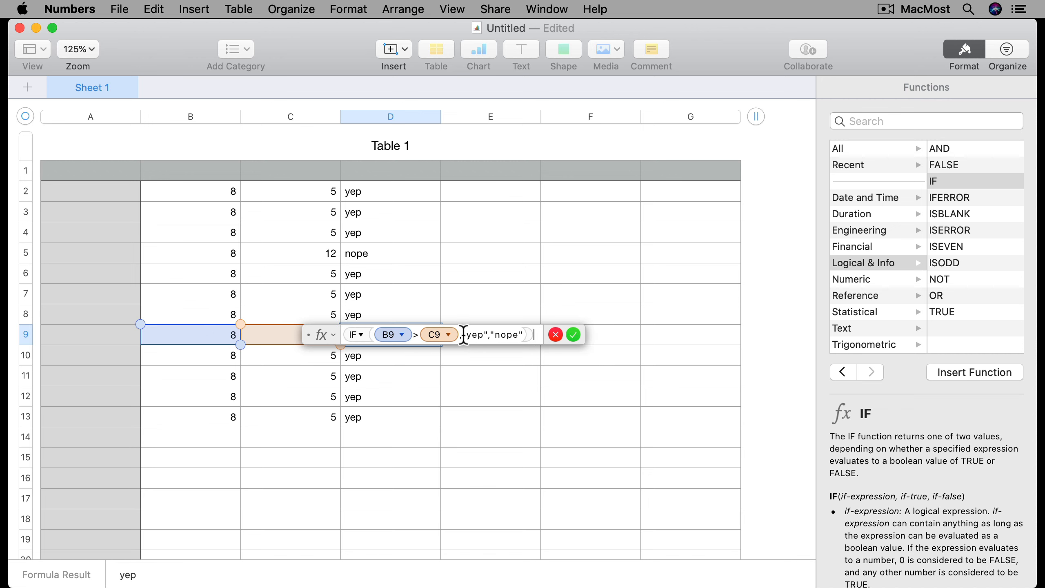
Replace "yep" with a reference to B9 and "nope" with a reference to C9 in D9's IF formula.
{"action": "left_click_drag", "start_coordinate": [463, 335], "coordinate": [487, 338]}
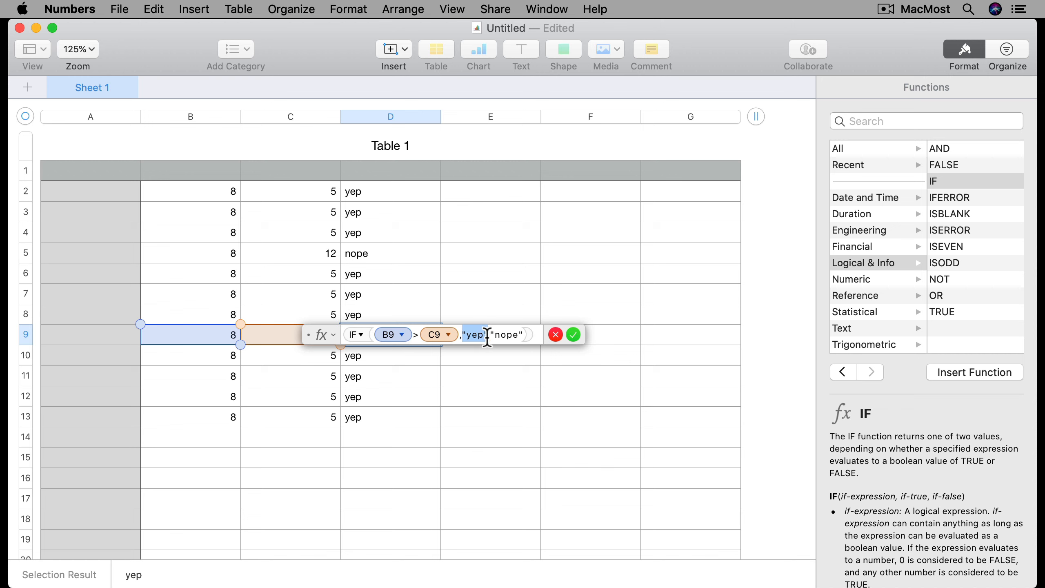
{"action": "left_click", "coordinate": [223, 336]}
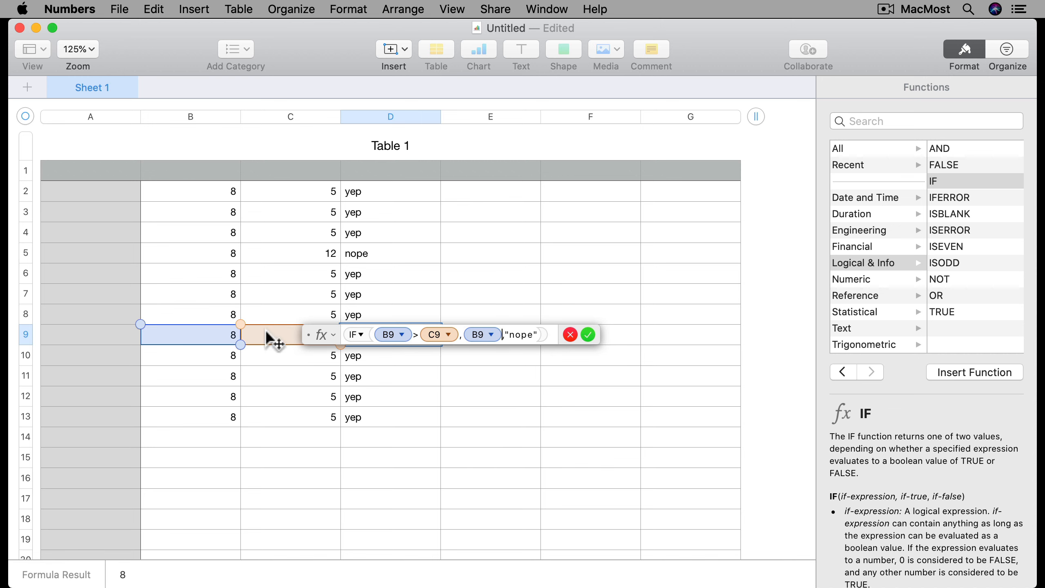
{"action": "left_click_drag", "start_coordinate": [504, 335], "coordinate": [537, 334]}
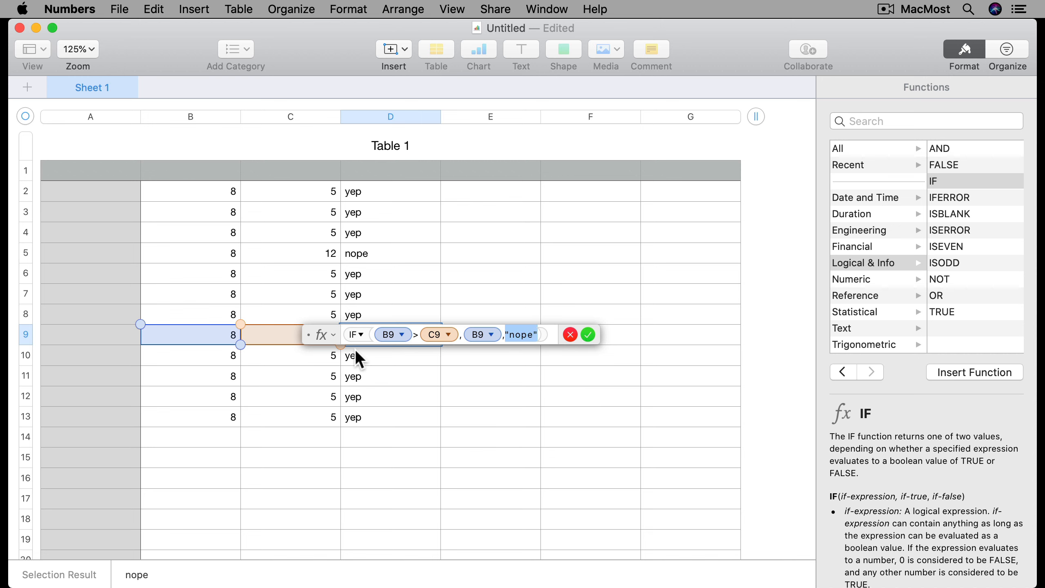
{"action": "left_click", "coordinate": [271, 334]}
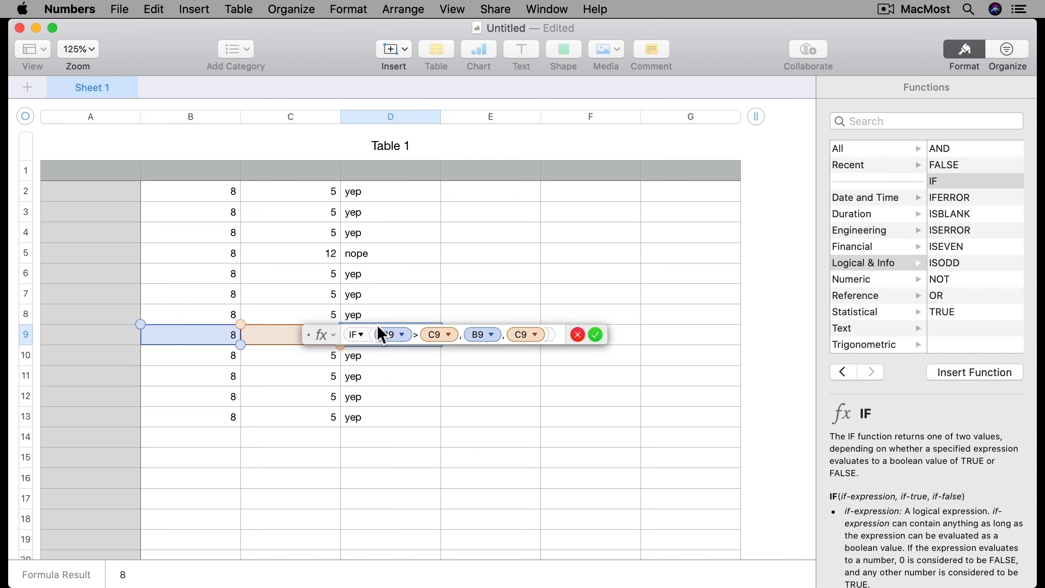
{"action": "left_click", "coordinate": [595, 335]}
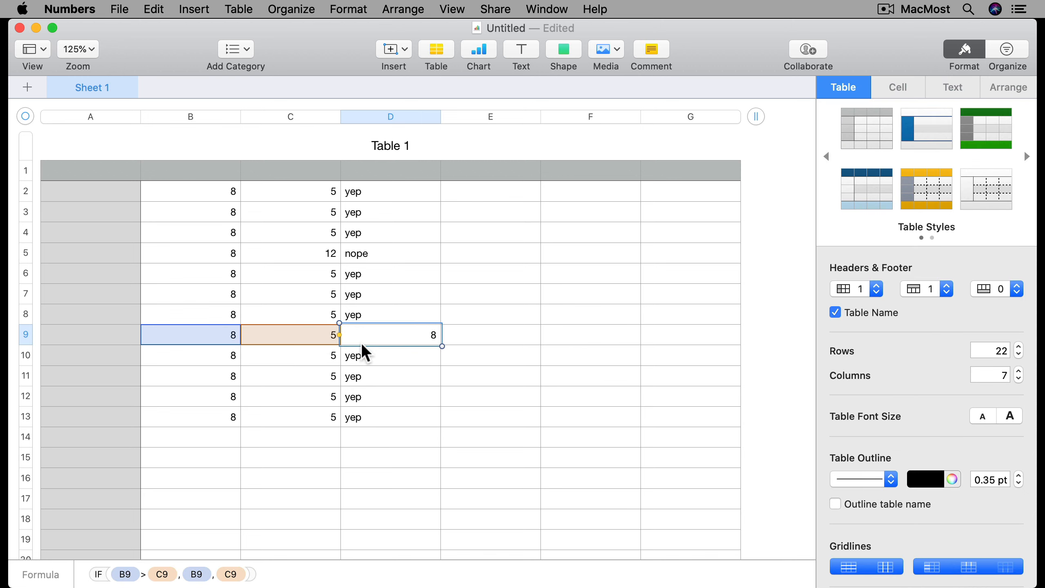
Set cell C9 to 35 to test the formula in D9.
{"action": "left_click", "coordinate": [321, 335]}
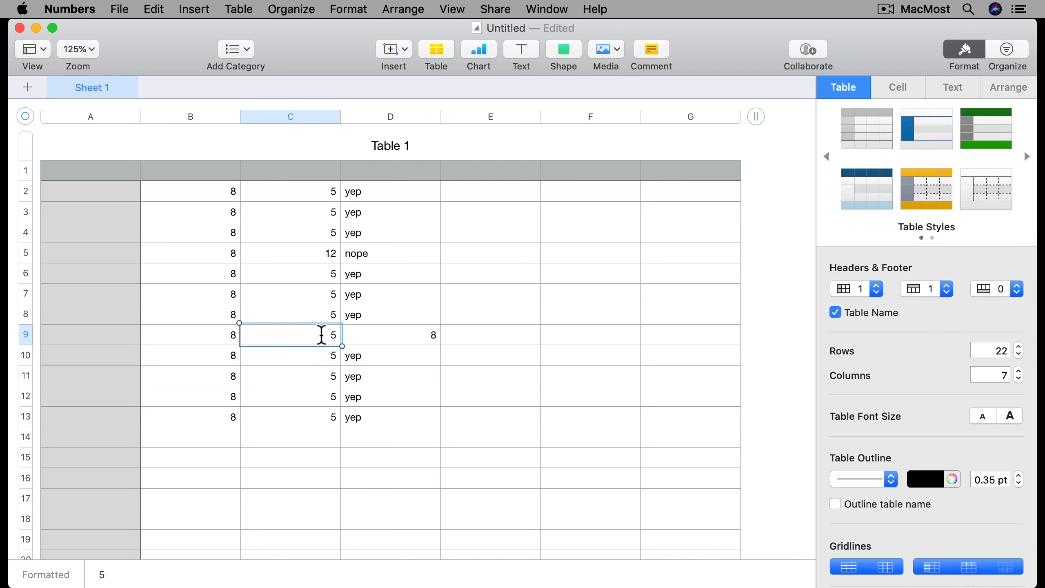
{"action": "left_click", "coordinate": [321, 334]}
{"action": "type", "text": "3"}
{"action": "key", "text": "Return"}
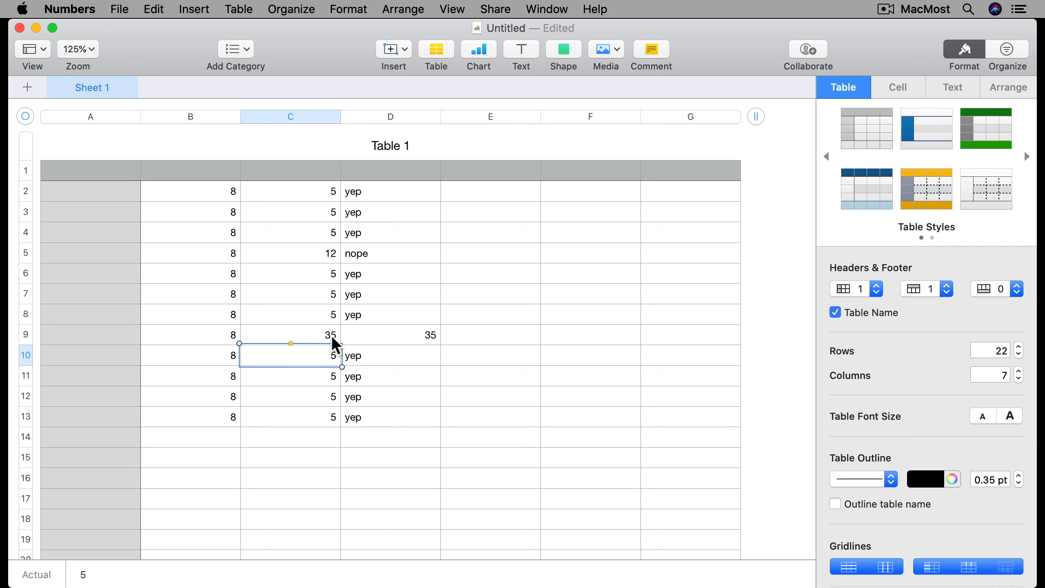
Clear the if-true and if-false references from the IF formula in cell D9, keeping the B9 > C9 condition.
{"action": "left_click", "coordinate": [416, 336]}
{"action": "left_click", "coordinate": [416, 335]}
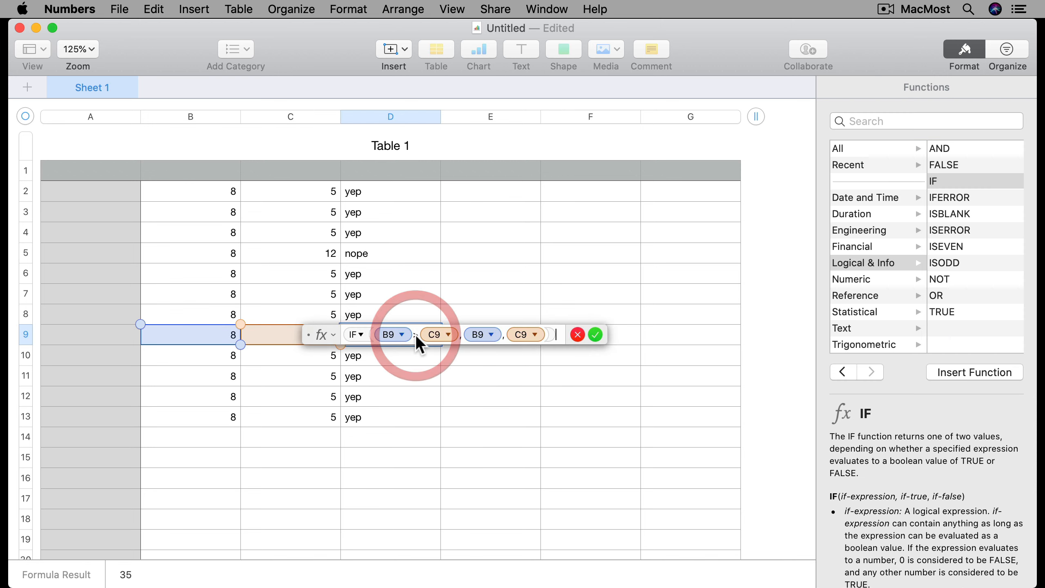
{"action": "left_click", "coordinate": [489, 335]}
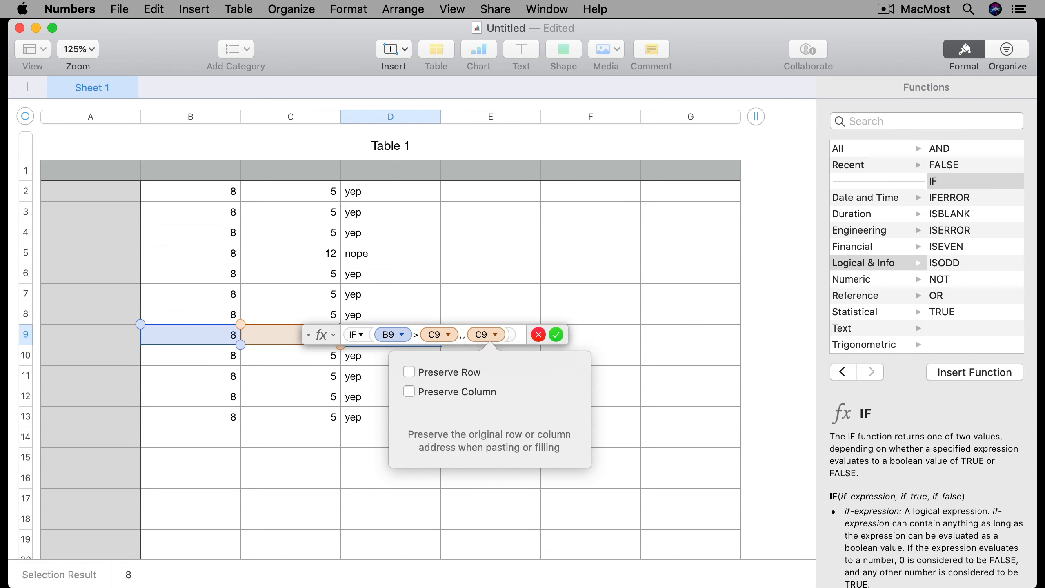
{"action": "key", "text": "BackSpace"}
{"action": "left_click", "coordinate": [490, 336]}
{"action": "key", "text": "BackSpace"}
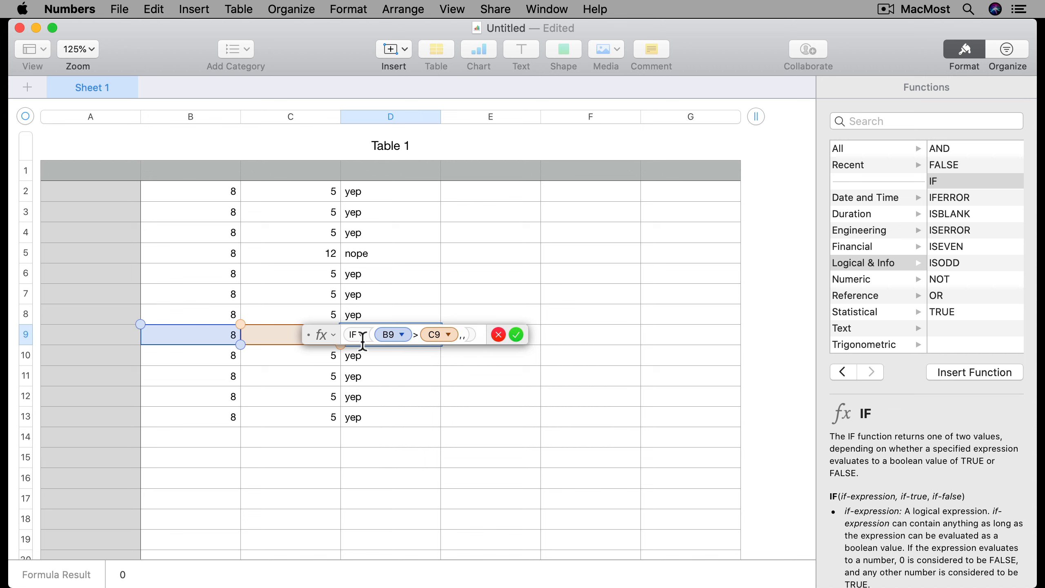
Make D9's IF formula return B9+C9 when the condition is true and B9-C9 when it is false.
{"action": "left_click", "coordinate": [217, 337]}
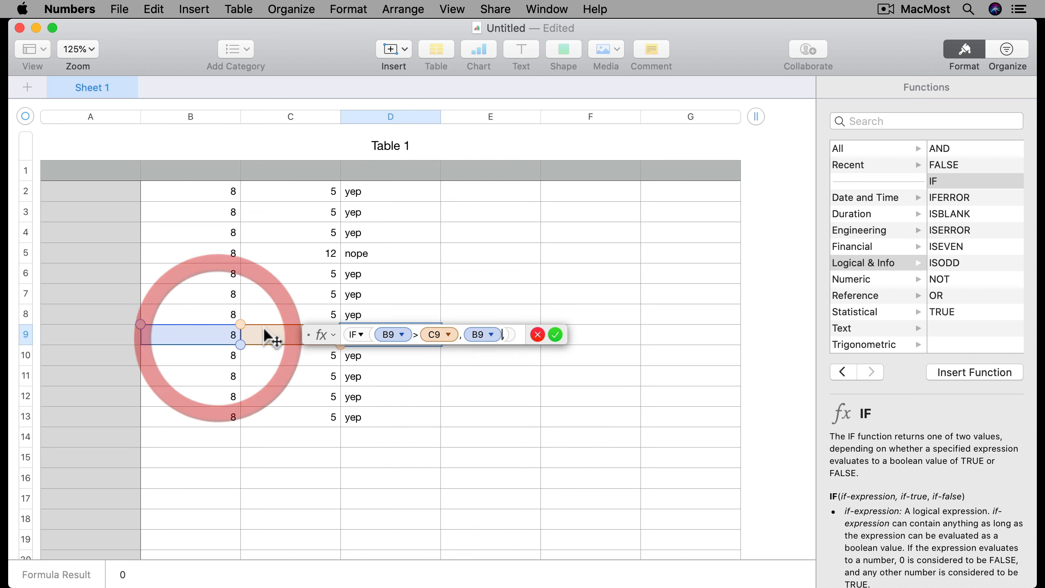
{"action": "type", "text": "+"}
{"action": "left_click", "coordinate": [281, 335]}
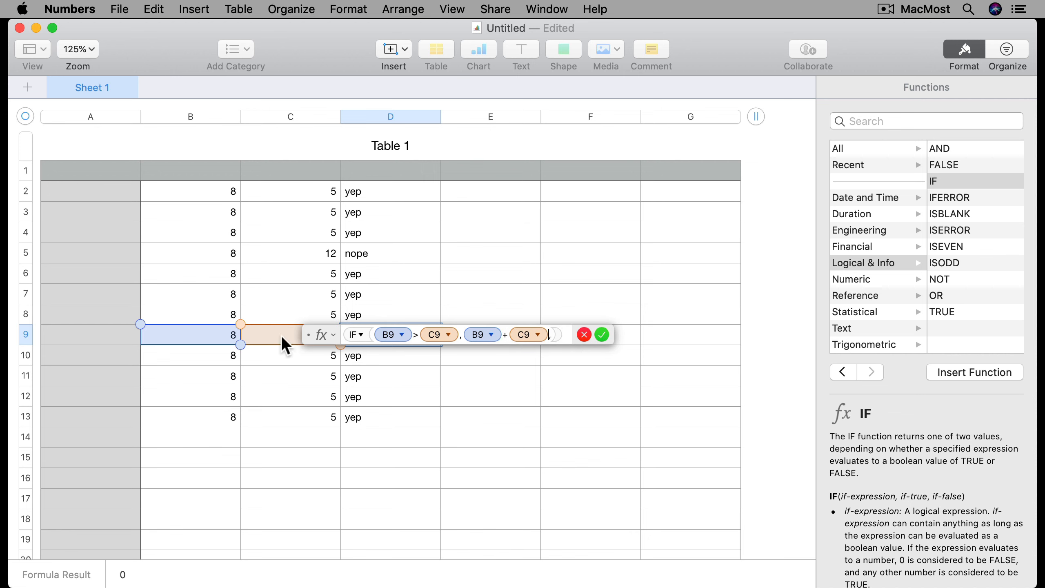
{"action": "key", "text": "Right"}
{"action": "left_click", "coordinate": [214, 333]}
{"action": "type", "text": "-"}
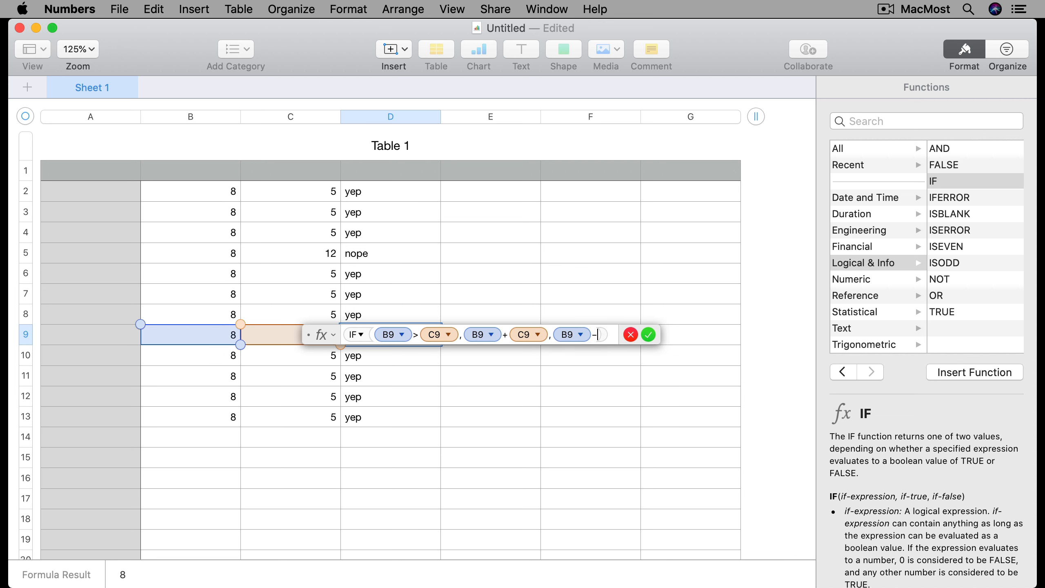
{"action": "left_click", "coordinate": [259, 334]}
{"action": "key", "text": "Return"}
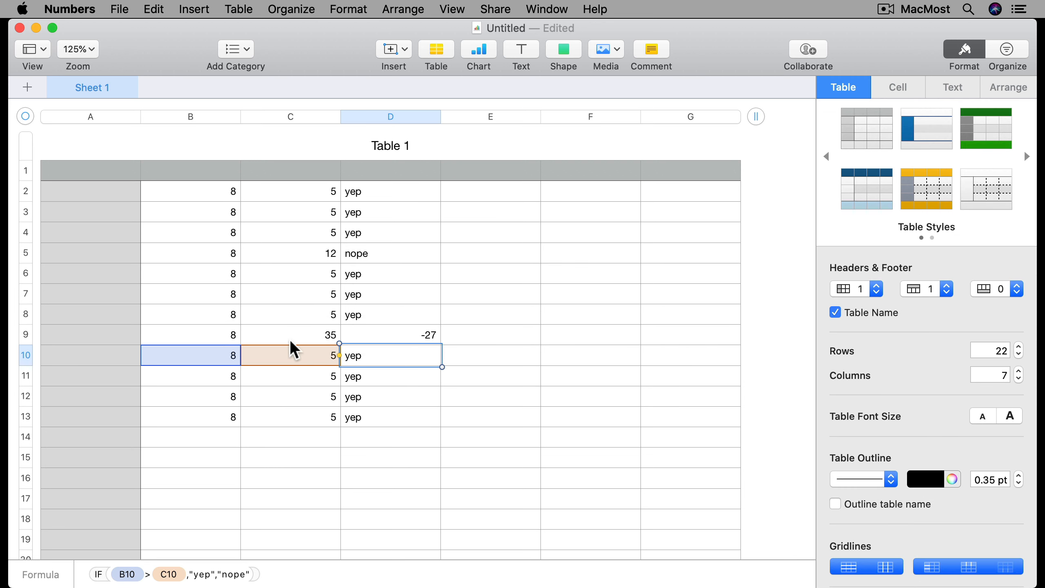
Test the D9 formula by setting cell C9 to 5, 6 and 9 in turn.
{"action": "left_click", "coordinate": [292, 342]}
{"action": "type", "text": "5"}
{"action": "key", "text": "Return"}
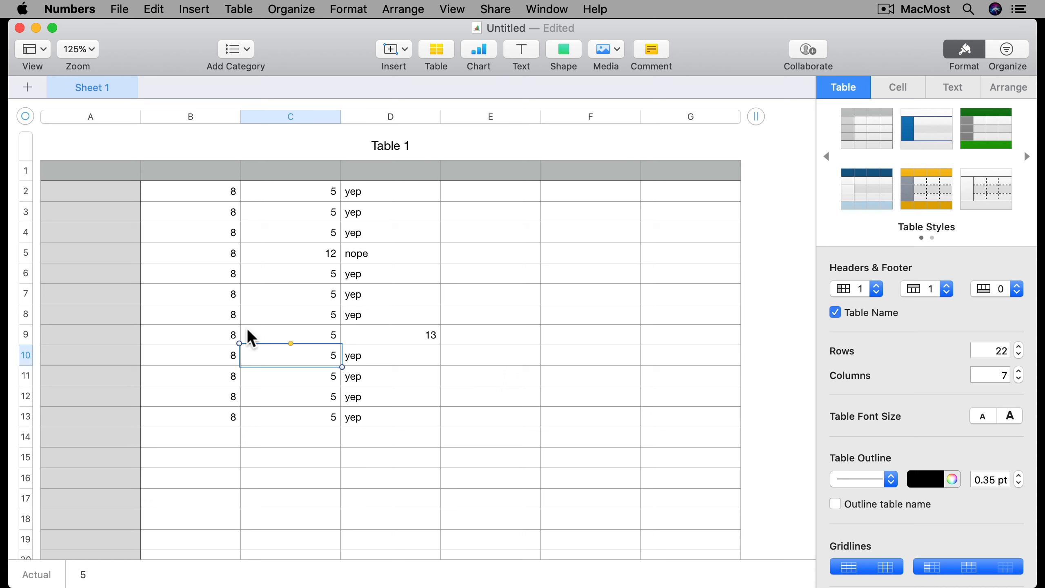
{"action": "left_click", "coordinate": [301, 337]}
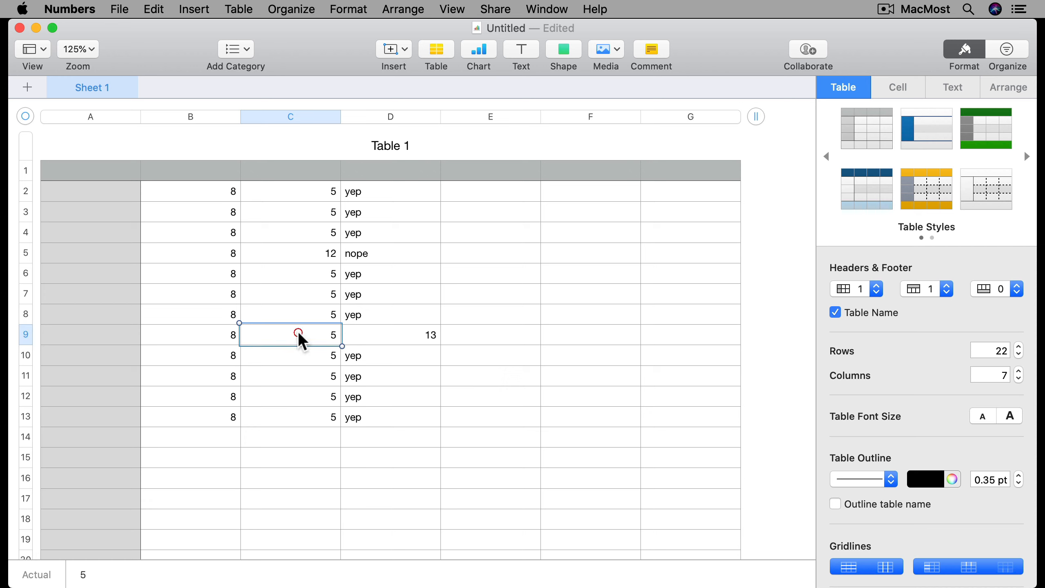
{"action": "type", "text": "6"}
{"action": "key", "text": "Return"}
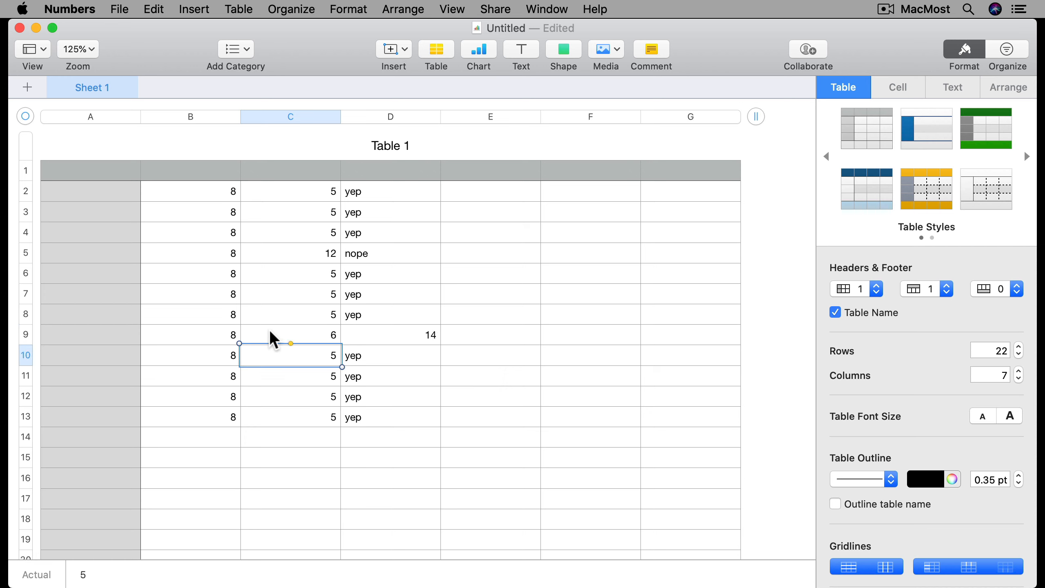
{"action": "left_click", "coordinate": [323, 338]}
{"action": "type", "text": "9"}
{"action": "key", "text": "Return"}
Replace both result calculations in D9's IF formula with "yep" for true and a nested IF function for false.
{"action": "left_click", "coordinate": [385, 336]}
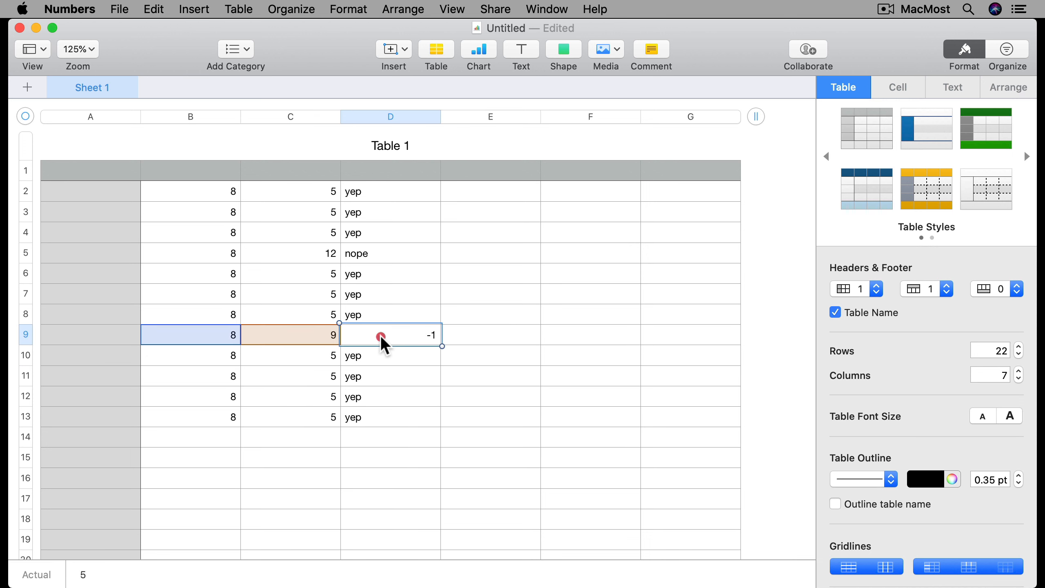
{"action": "left_click", "coordinate": [380, 336]}
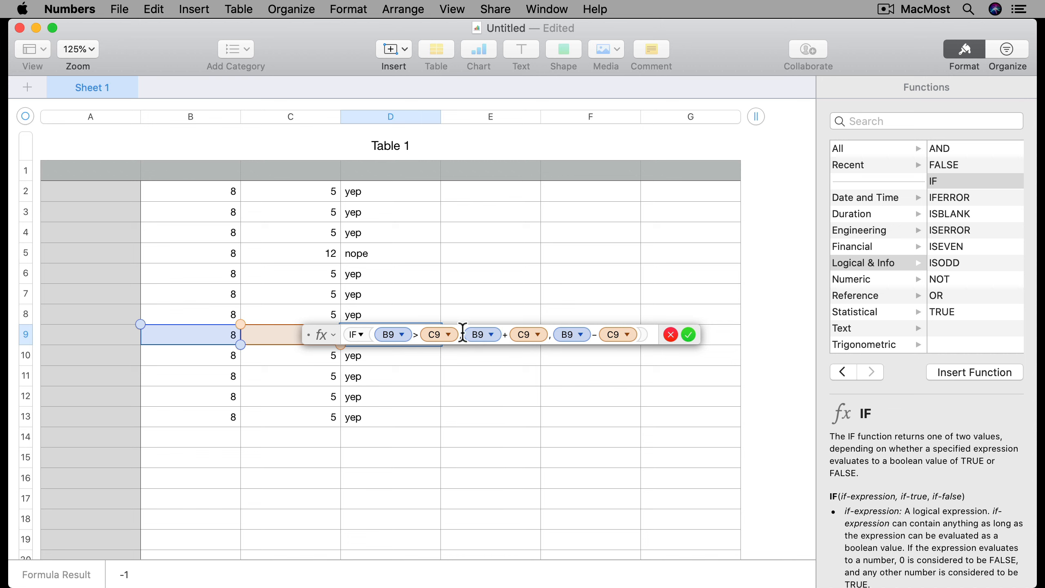
{"action": "left_click_drag", "start_coordinate": [463, 333], "coordinate": [633, 334]}
{"action": "key", "text": "BackSpace"}
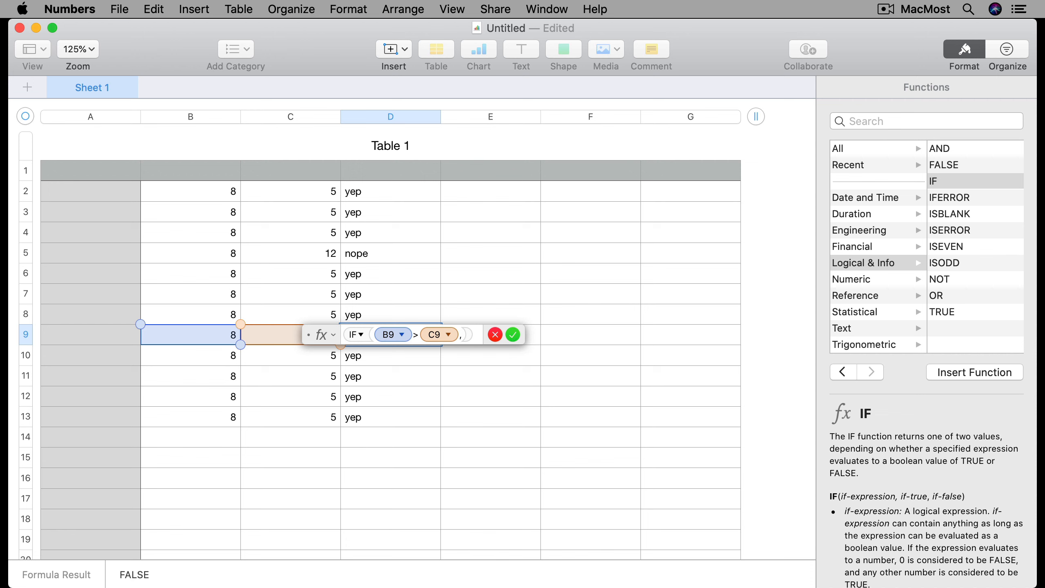
{"action": "type", "text": "\"yep\","}
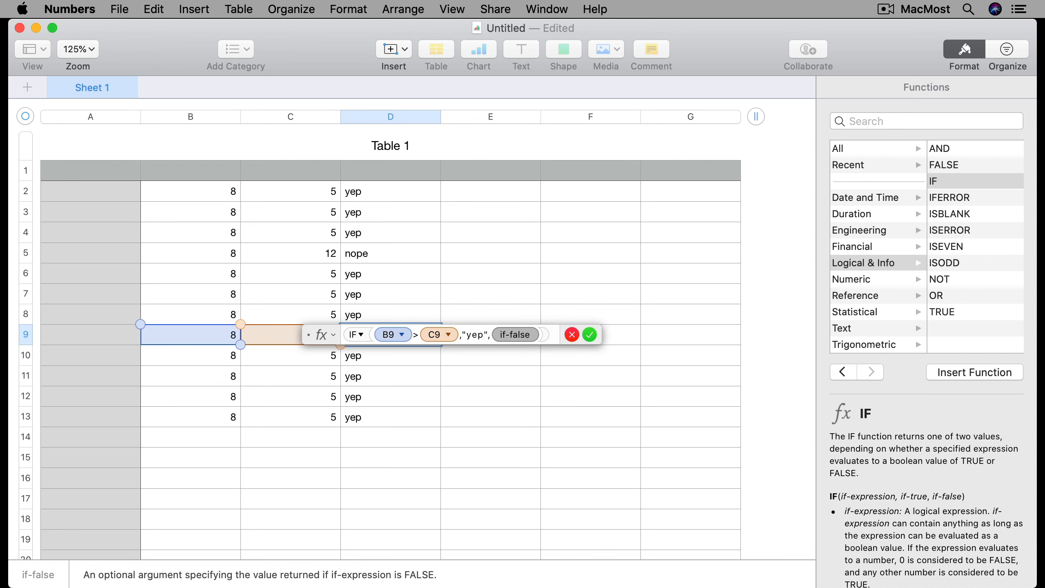
{"action": "type", "text": "IF"}
{"action": "key", "text": "Return"}
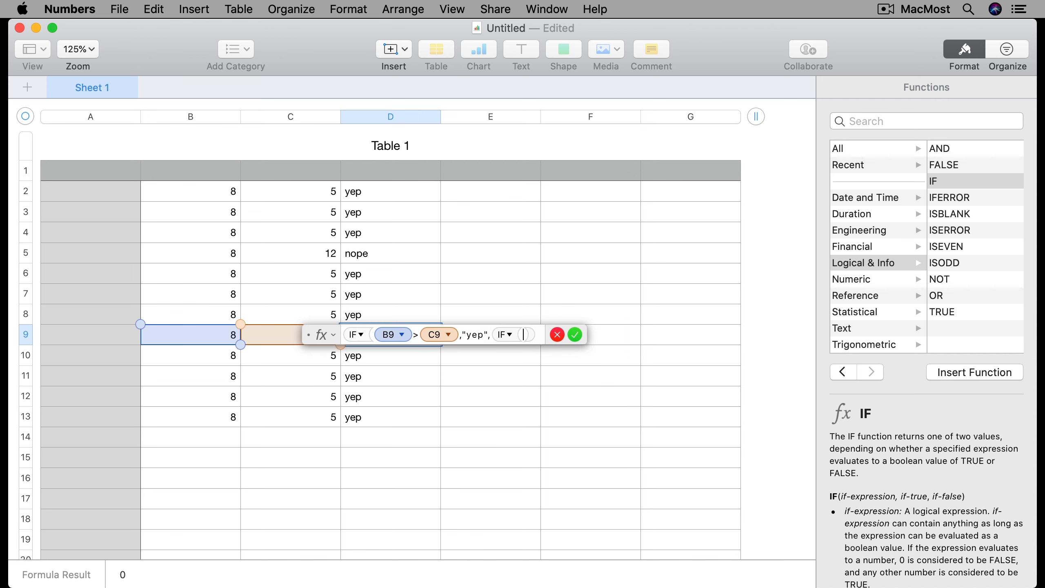
Complete the nested IF in D9 to check B9=C9, returning "equal" if true and "?" if false, and accept the formula.
{"action": "left_click", "coordinate": [222, 337]}
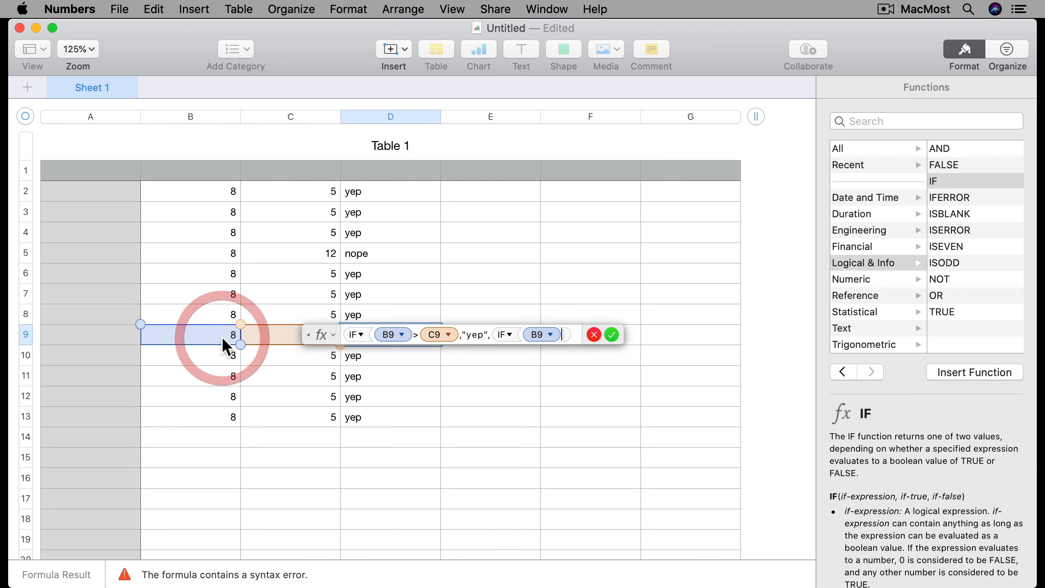
{"action": "type", "text": "="}
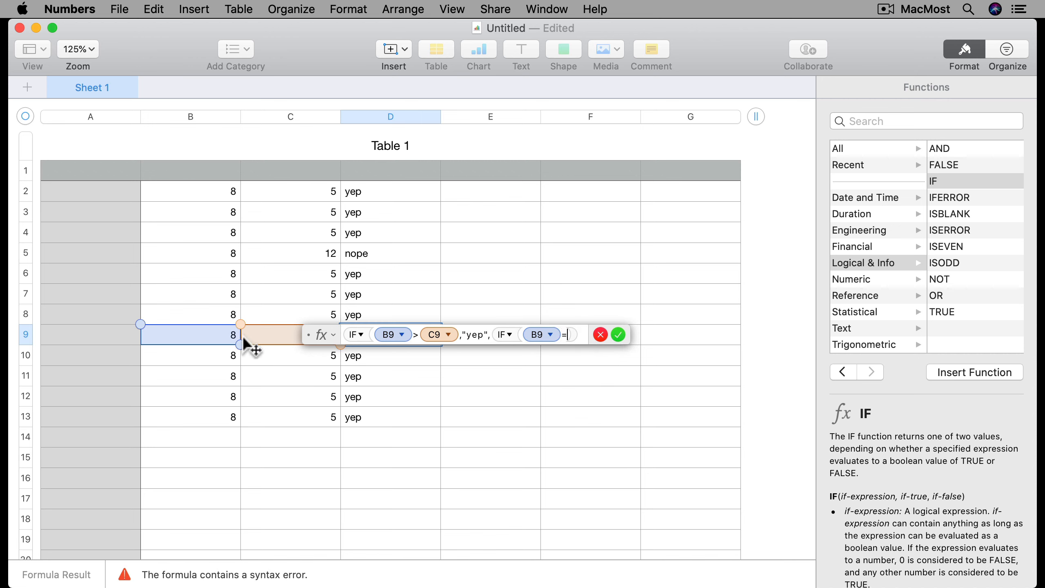
{"action": "left_click", "coordinate": [277, 332]}
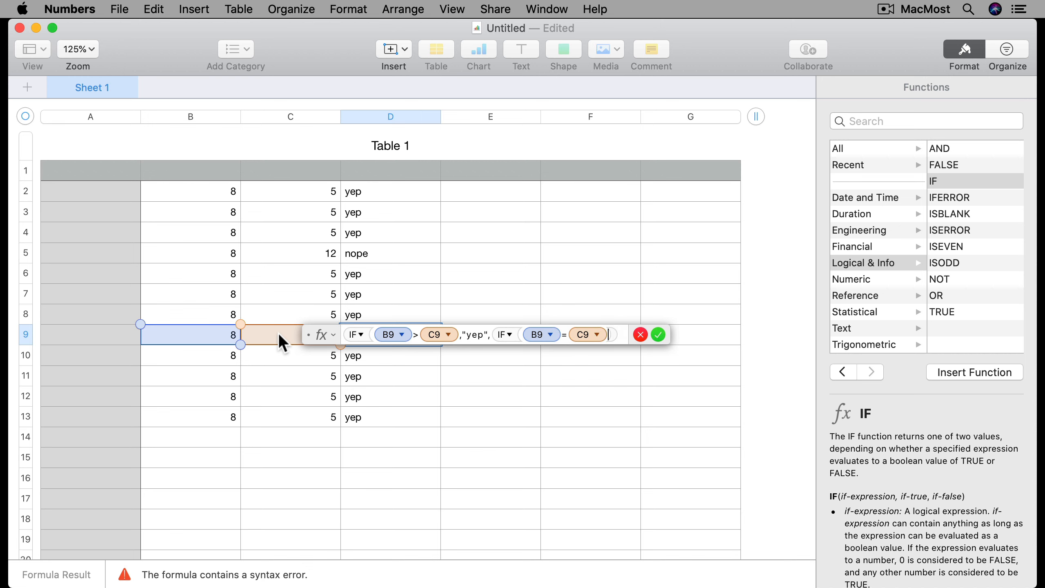
{"action": "type", "text": ","}
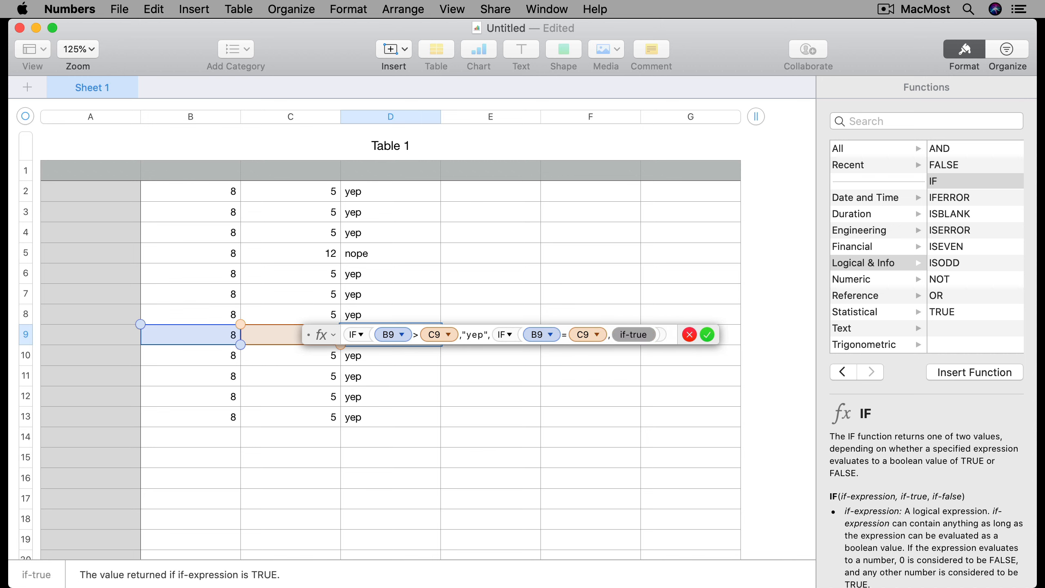
{"action": "type", "text": "\""}
{"action": "type", "text": "equa"}
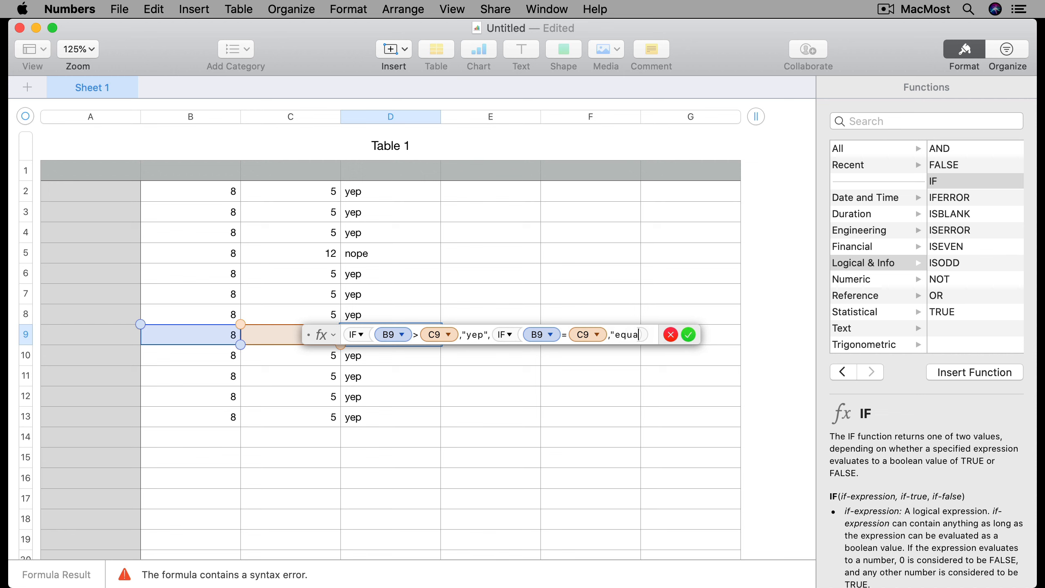
{"action": "type", "text": "l\","}
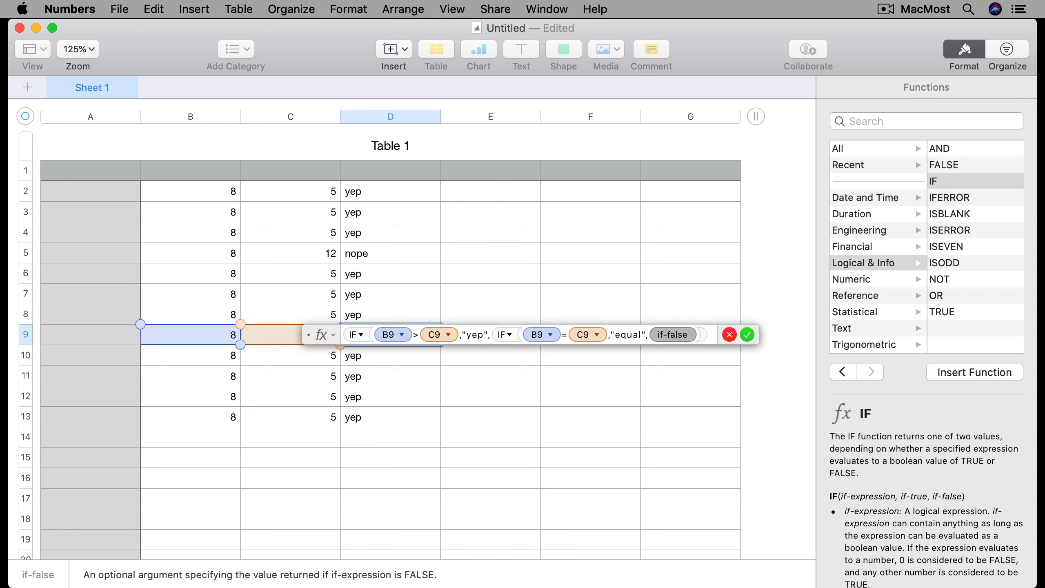
{"action": "type", "text": "\"?\""}
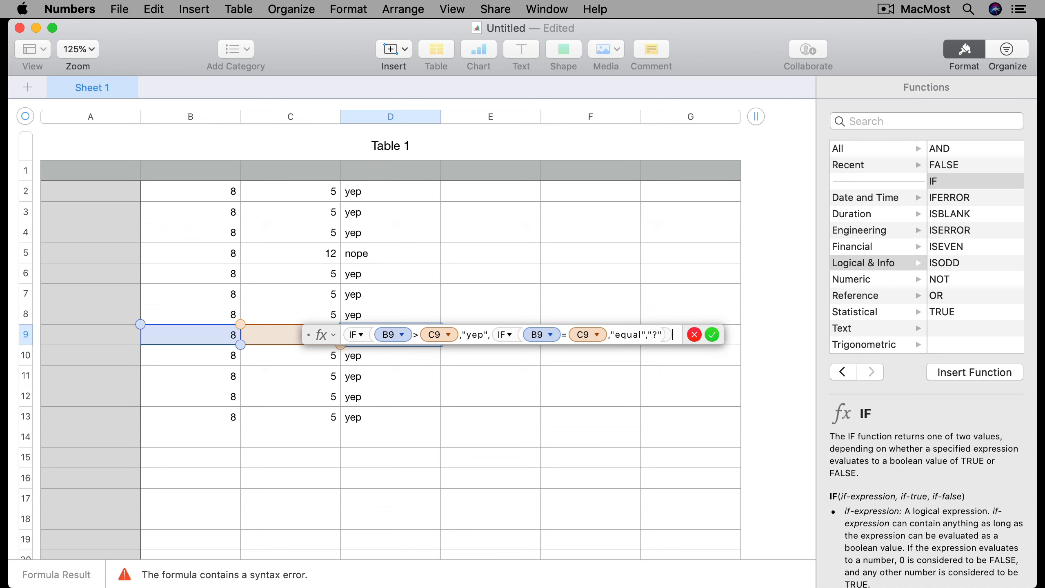
{"action": "type", "text": ")"}
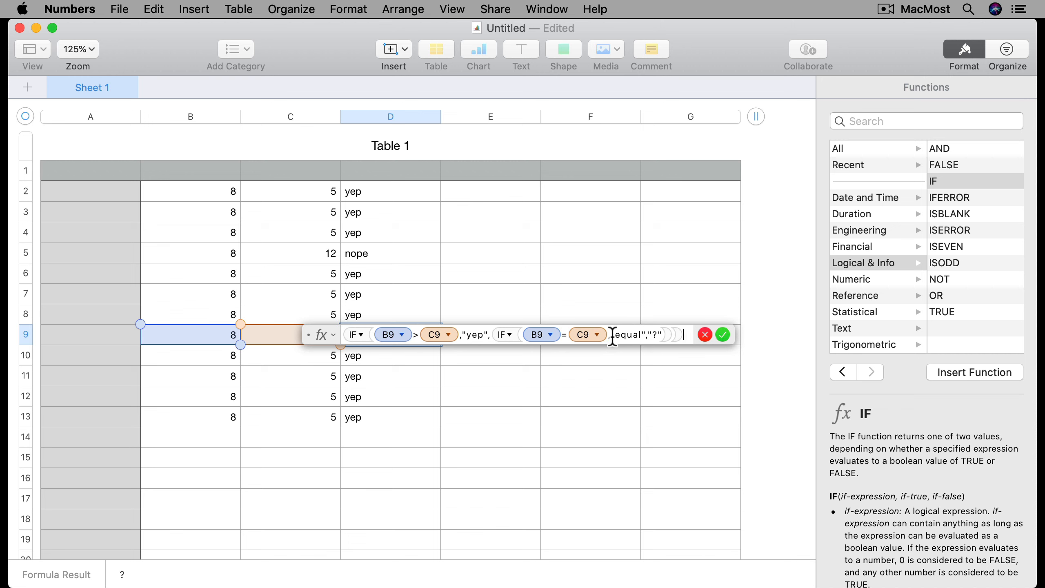
{"action": "double_click", "coordinate": [632, 335]}
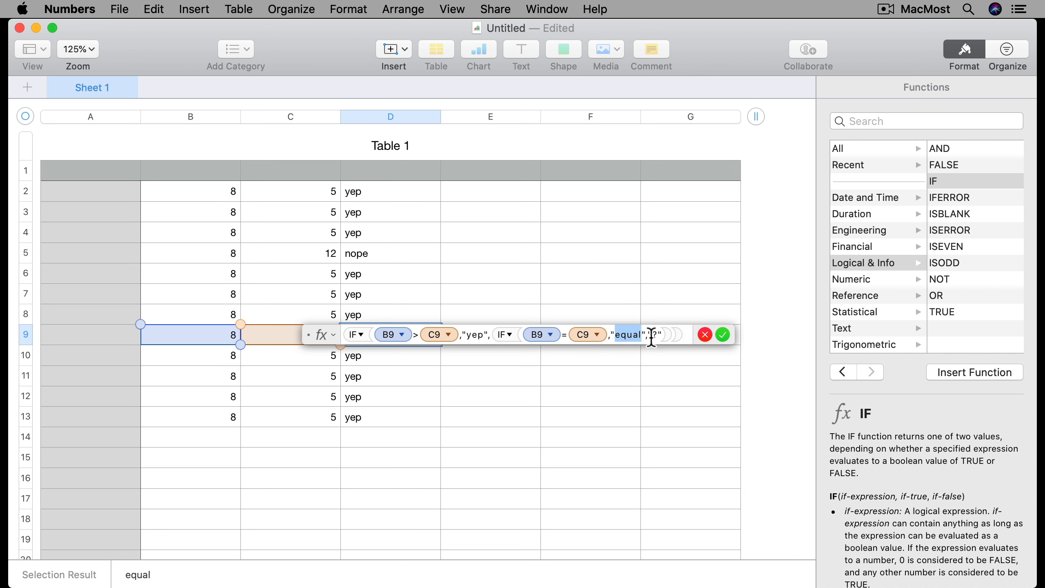
{"action": "left_click", "coordinate": [723, 335]}
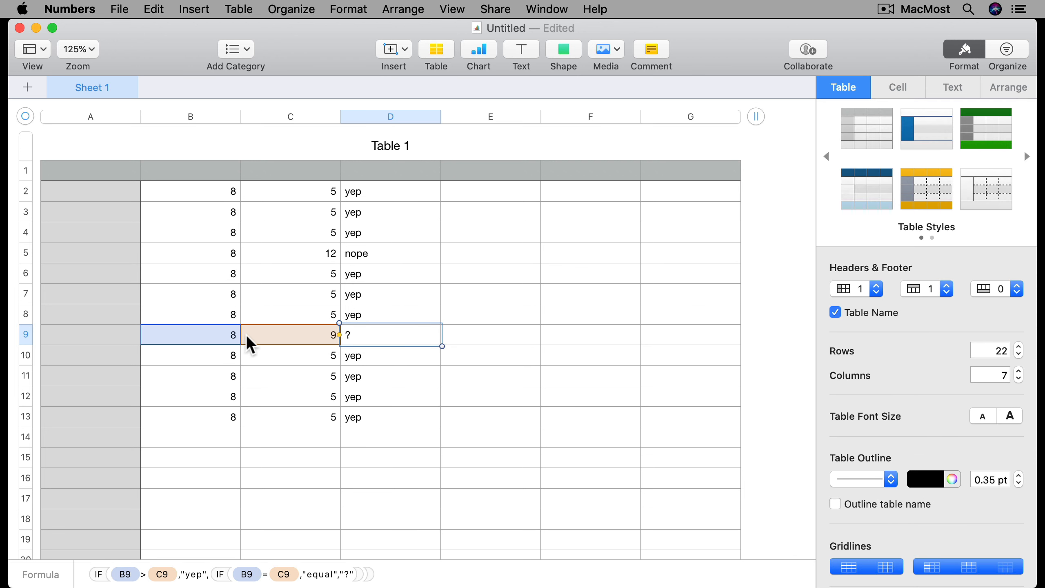
Test the nested IF formula in D9 by setting cell C9 to 5, 8 and 28 in turn.
{"action": "left_click", "coordinate": [278, 338]}
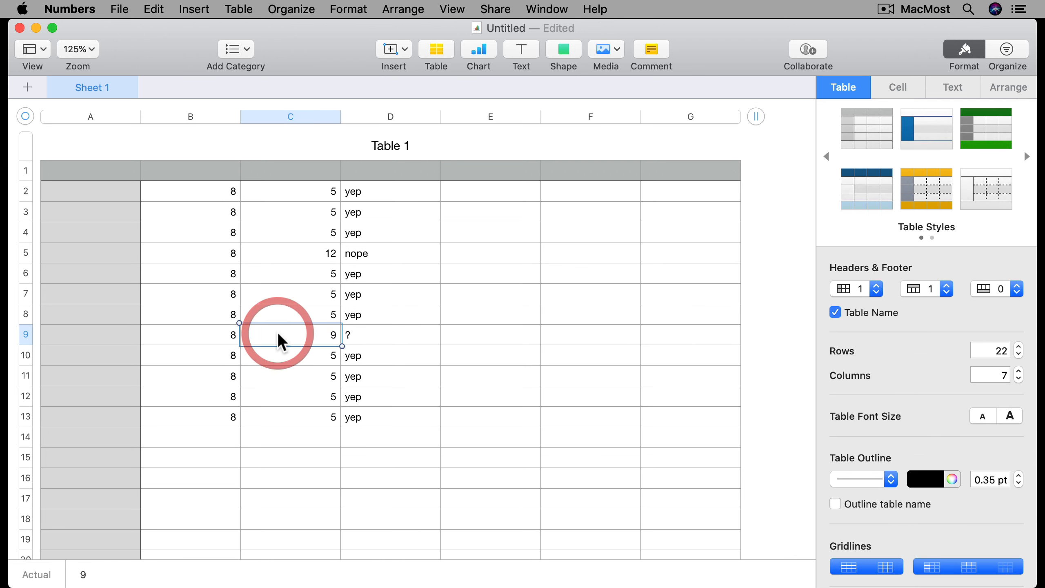
{"action": "type", "text": "5"}
{"action": "key", "text": "Return"}
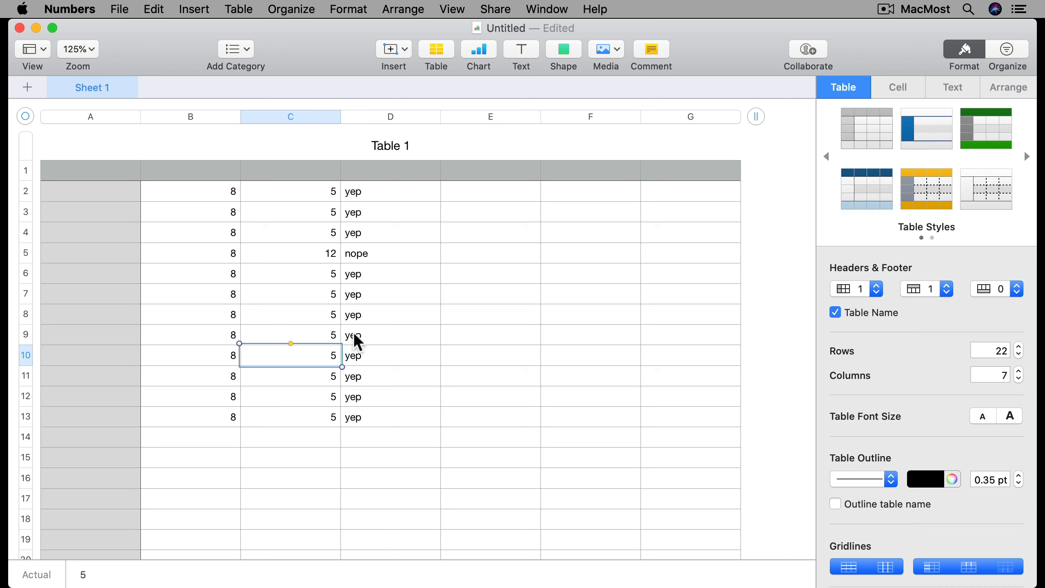
{"action": "left_click", "coordinate": [318, 336]}
{"action": "left_click", "coordinate": [315, 334]}
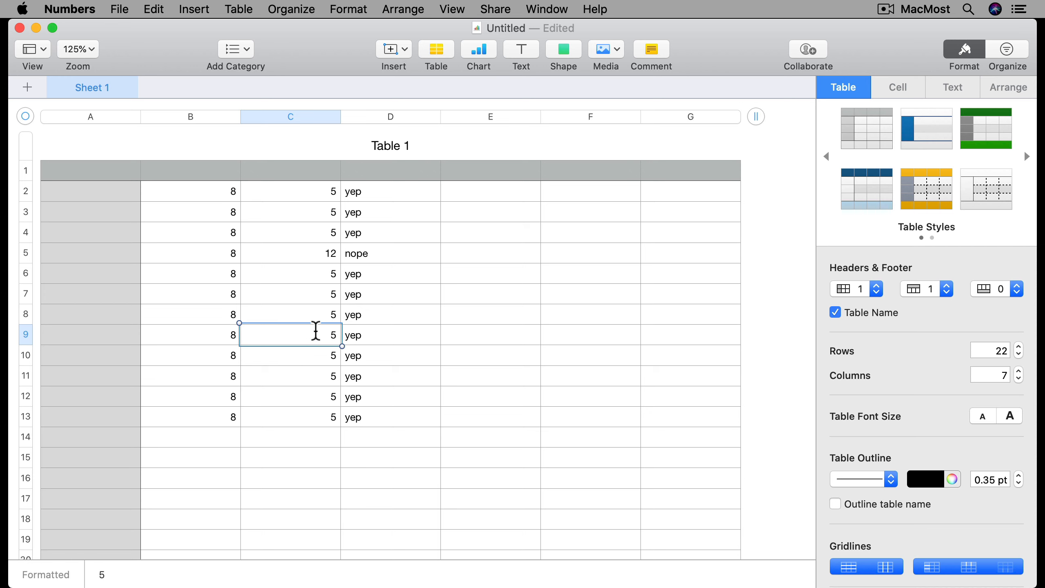
{"action": "key", "text": "BackSpace"}
{"action": "type", "text": "8"}
{"action": "key", "text": "Return"}
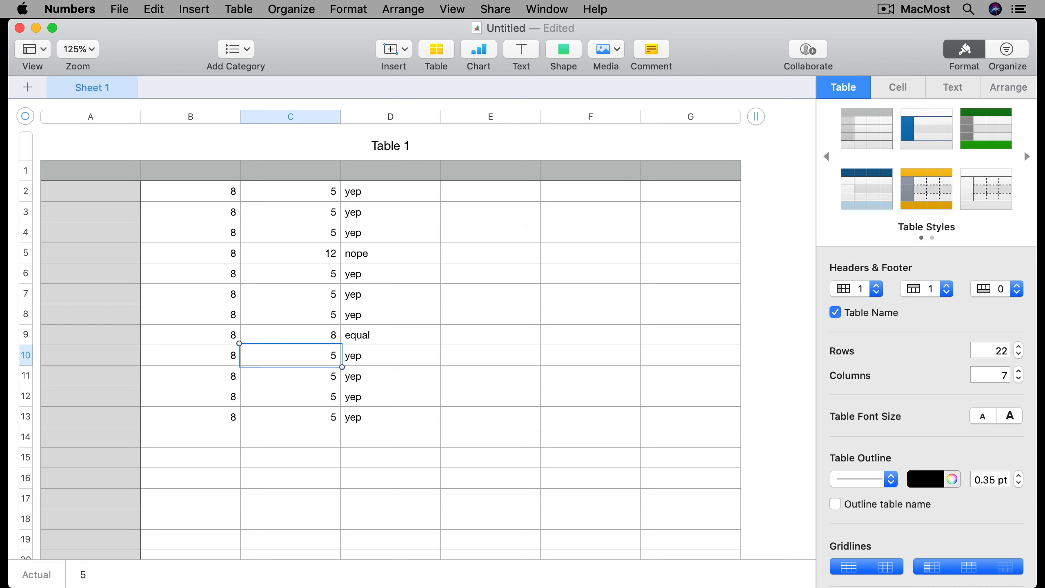
{"action": "left_click", "coordinate": [316, 334]}
{"action": "type", "text": "28"}
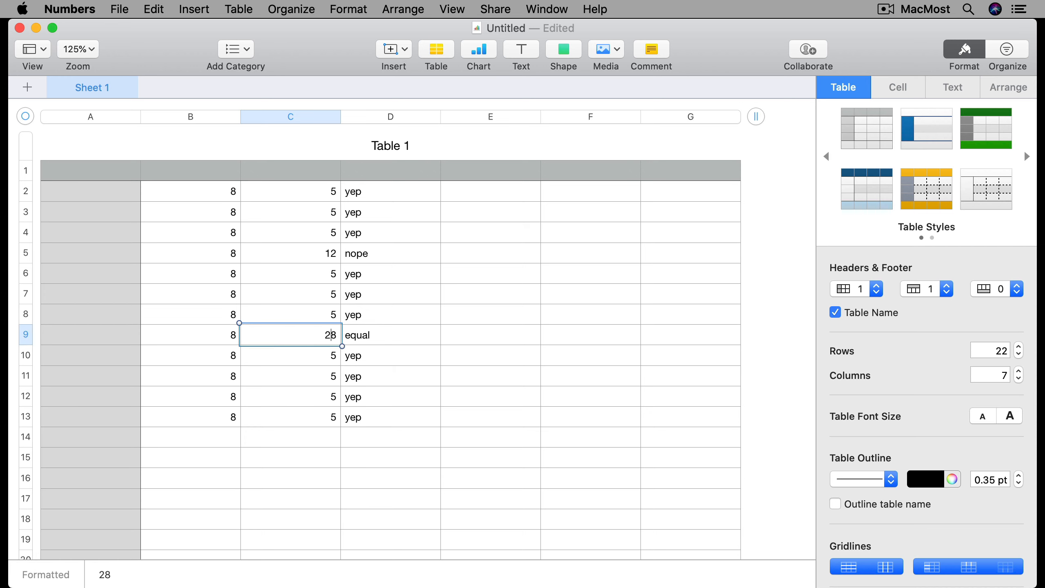
{"action": "key", "text": "Return"}
Open the nested IF formula in cell D9 for editing.
{"action": "left_click", "coordinate": [369, 332]}
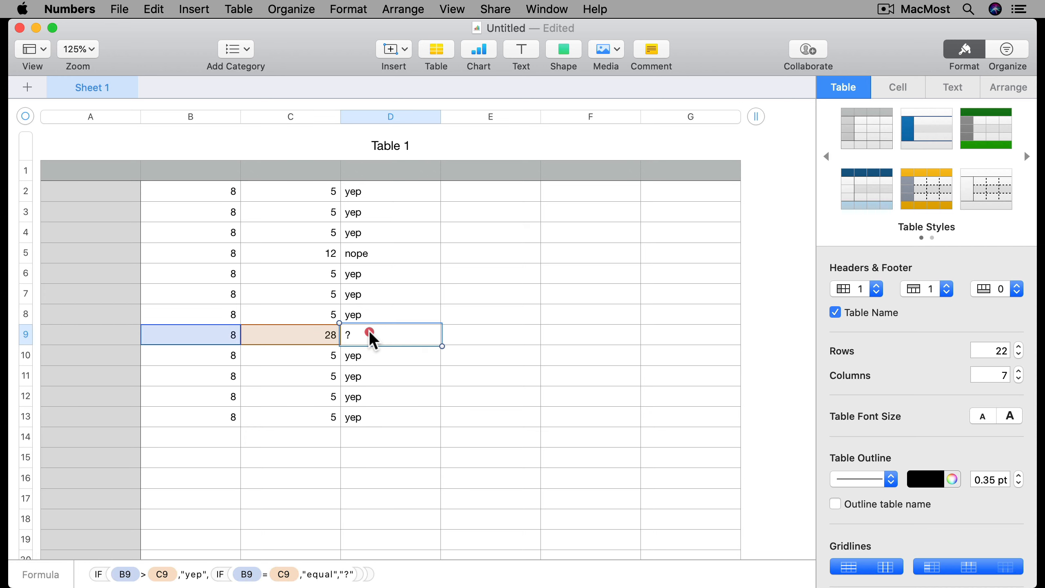
{"action": "left_click", "coordinate": [369, 330]}
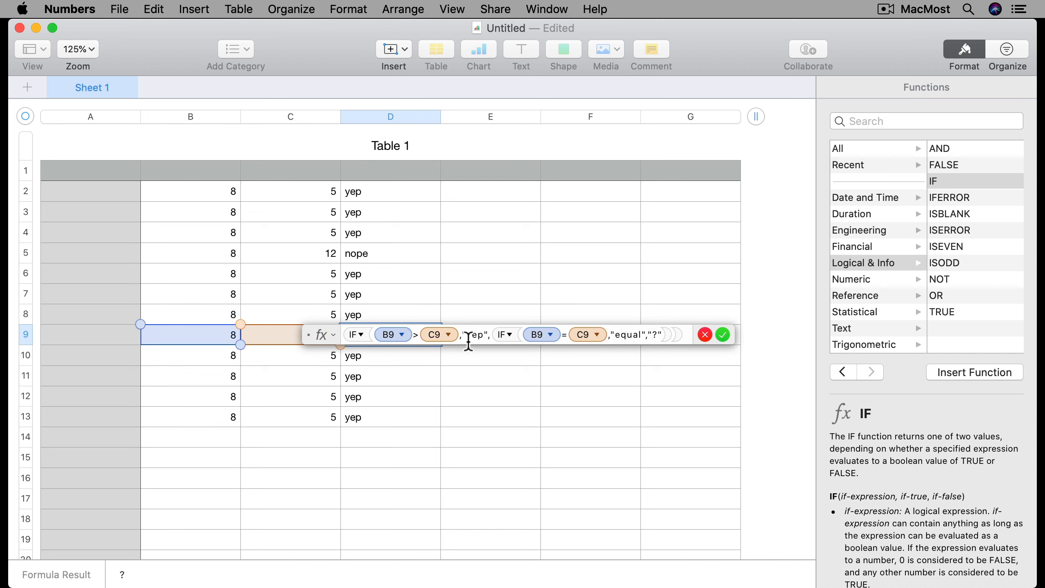